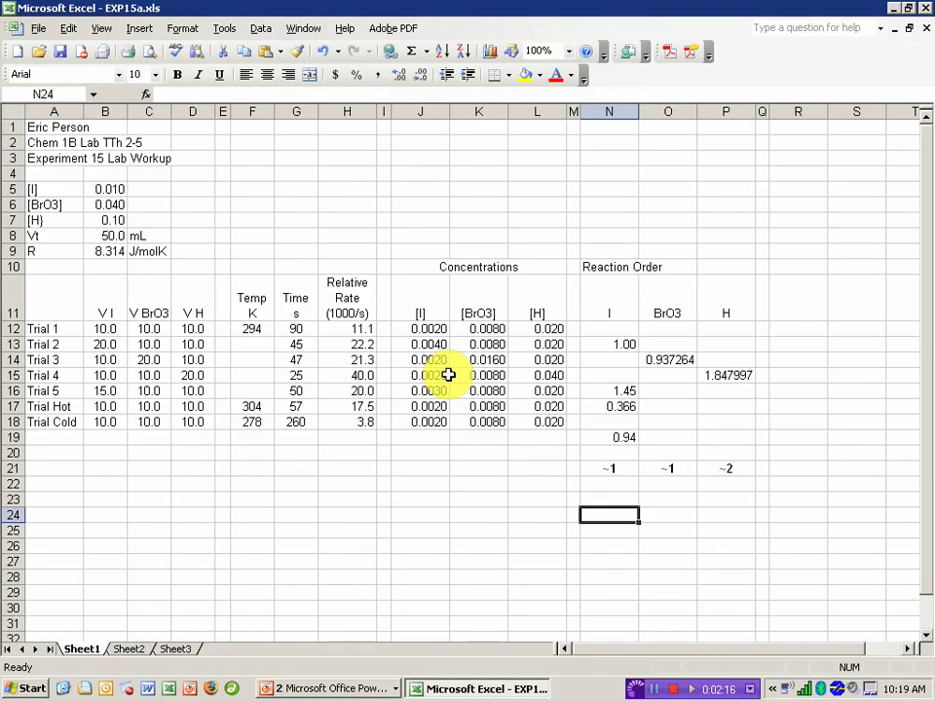
Title R10 'Activation Energy' and head R11 and S11 with '1/T' and 'ln k'
left_click(802, 268)
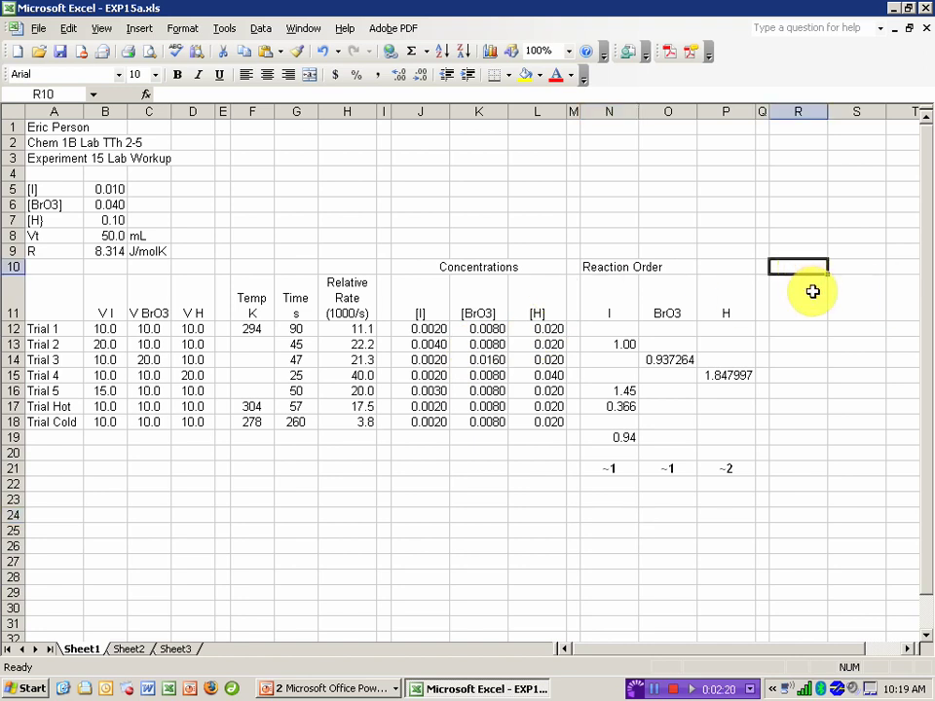
type("1/T")
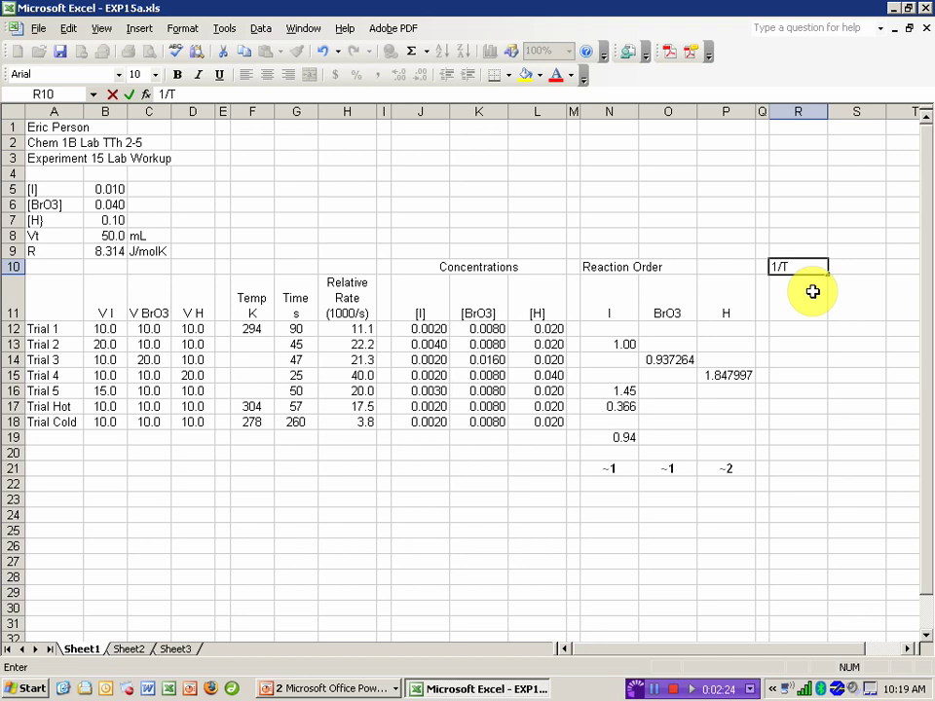
left_click(809, 294)
type("1/T")
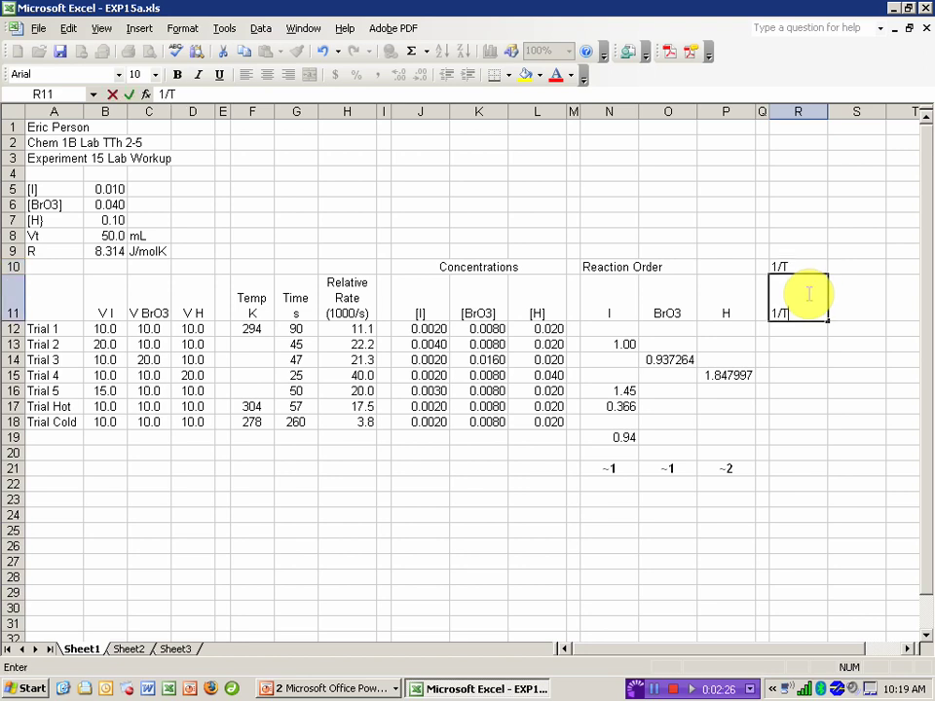
left_click(804, 264)
type("Energy")
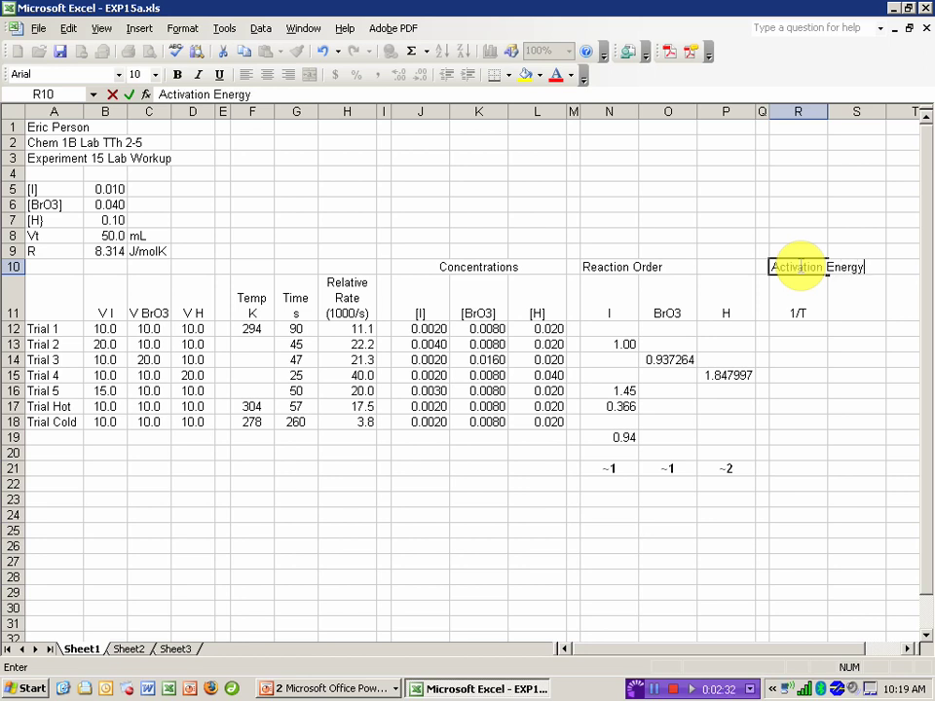
key("Return")
key("Right")
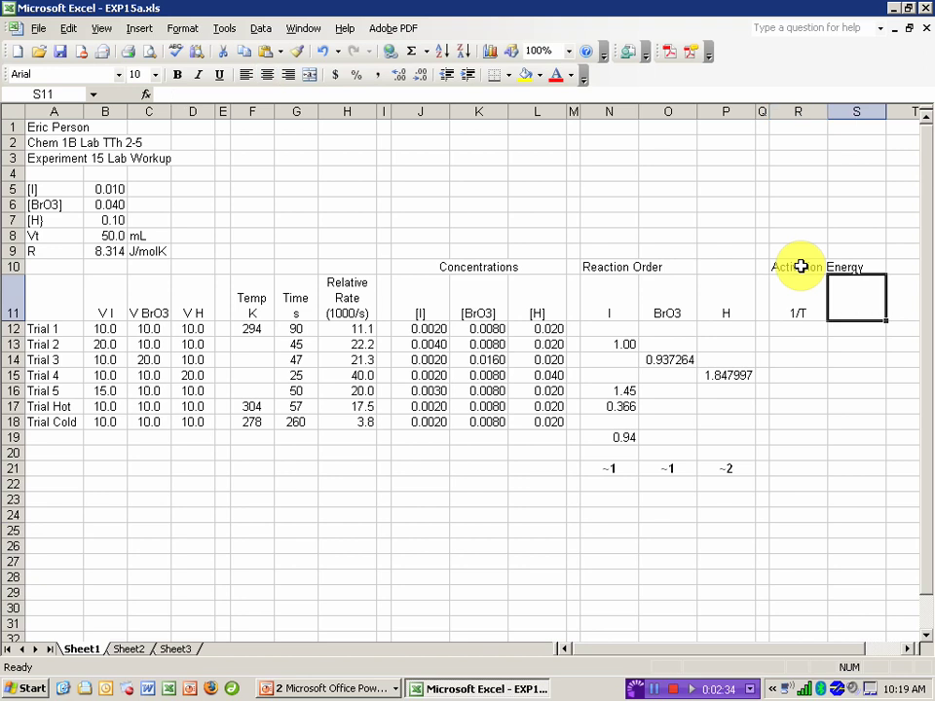
type("ln k")
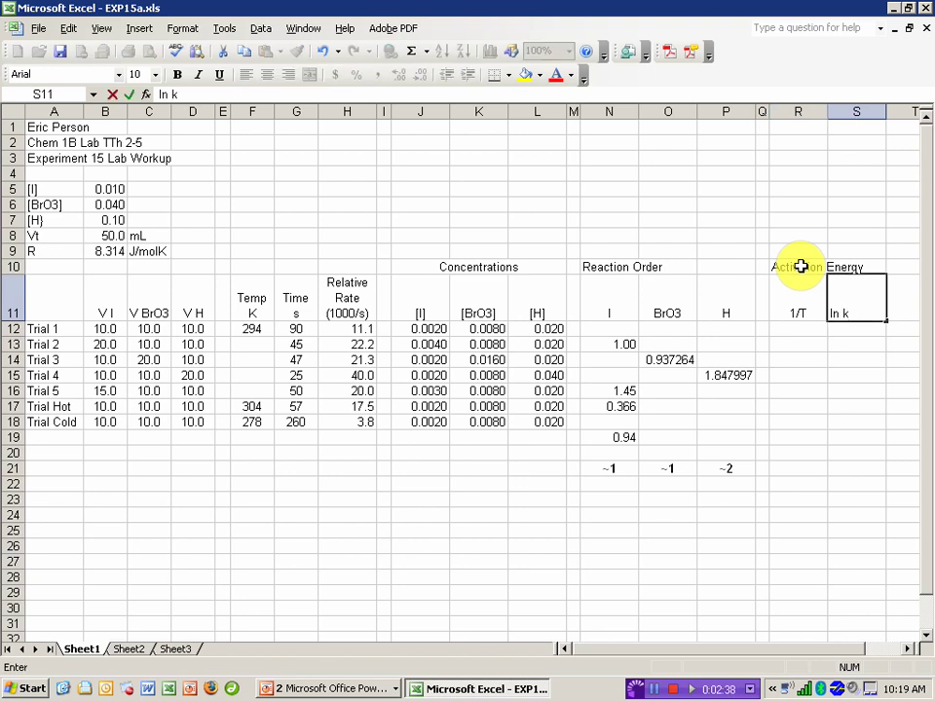
left_click(798, 331)
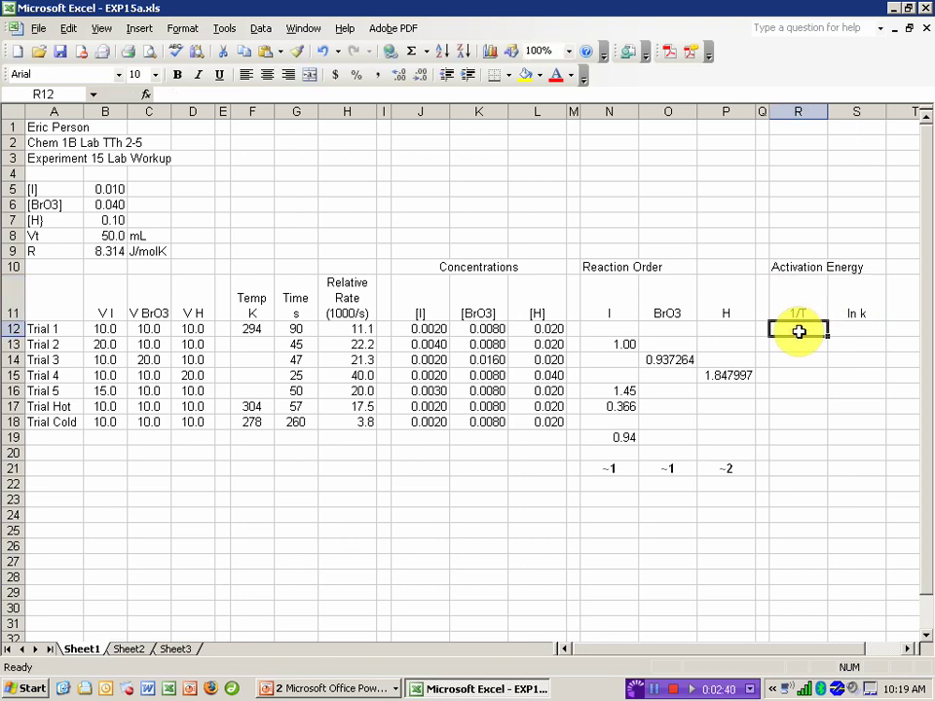
Enter =1/F12 in R12 and =LN(H12) in S12 for Trial 1
type("=1/F12")
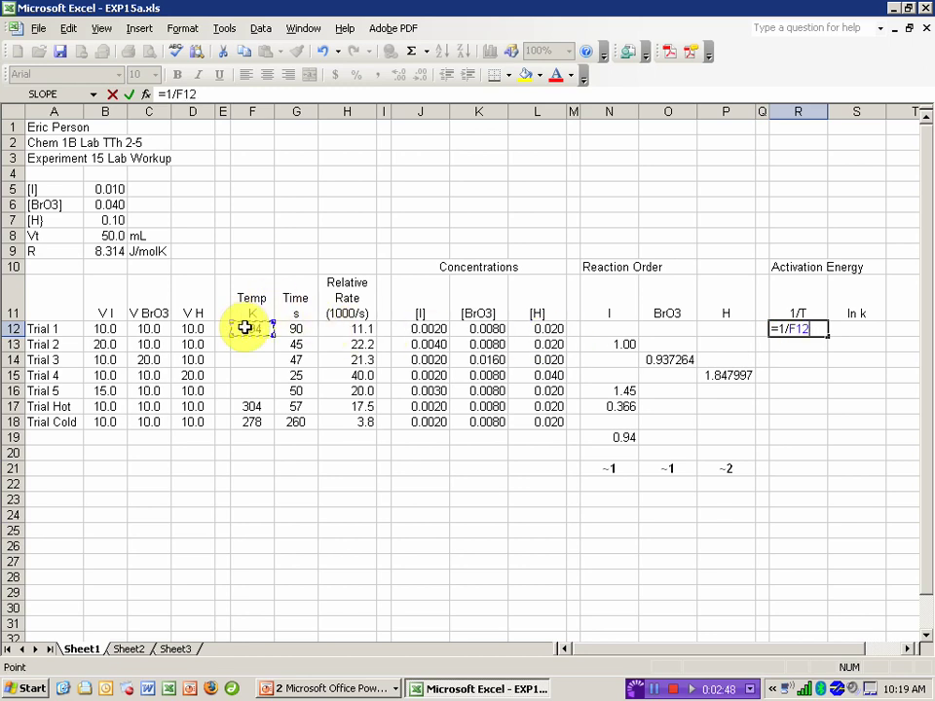
key("Return")
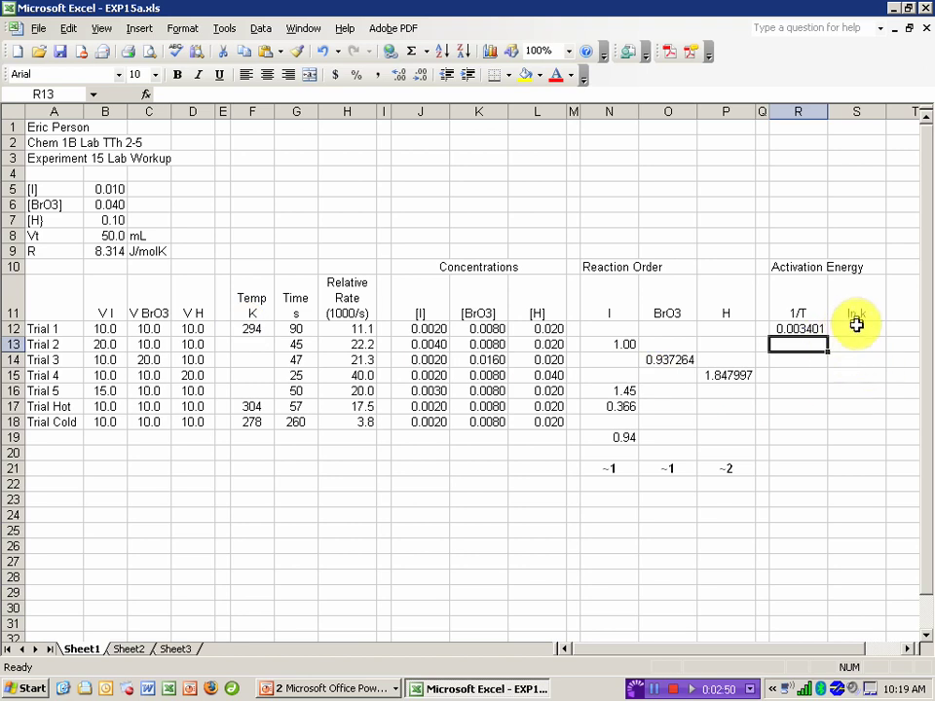
left_click(856, 328)
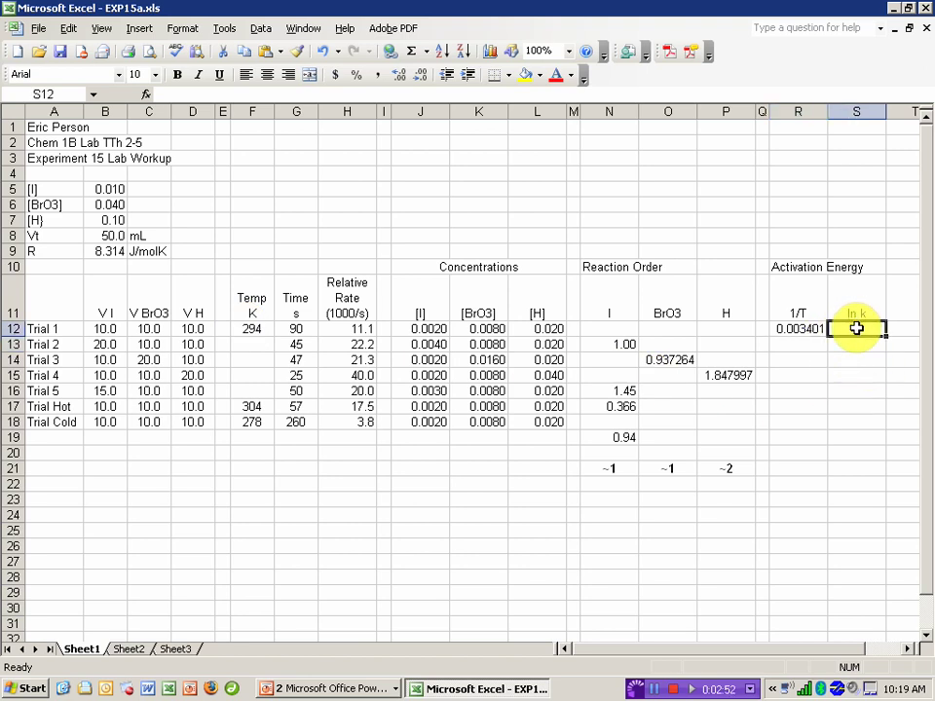
type("=ln(H12")
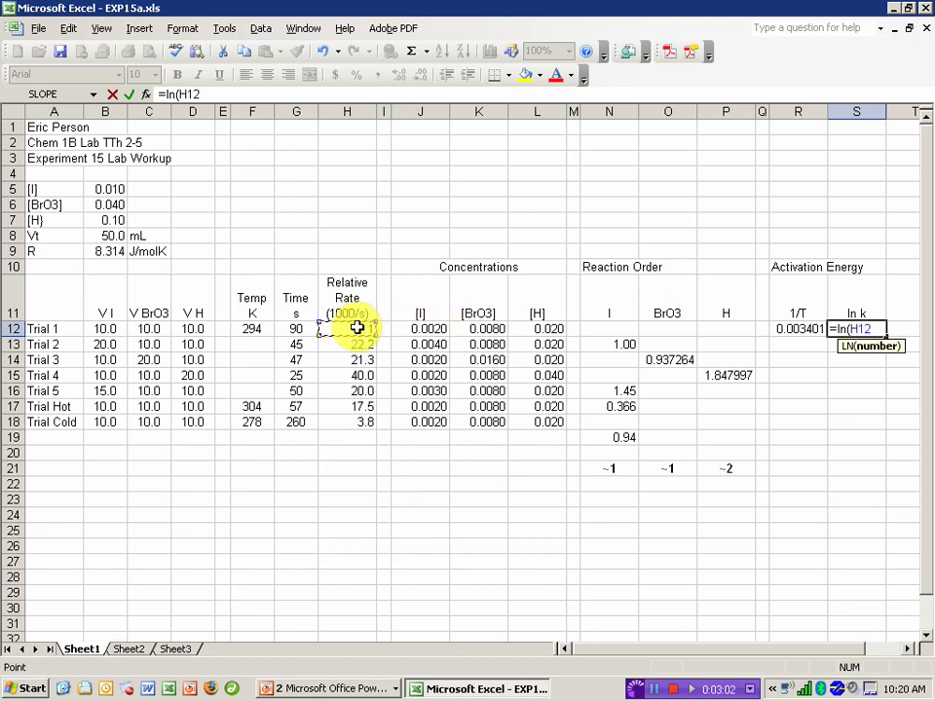
key("Return")
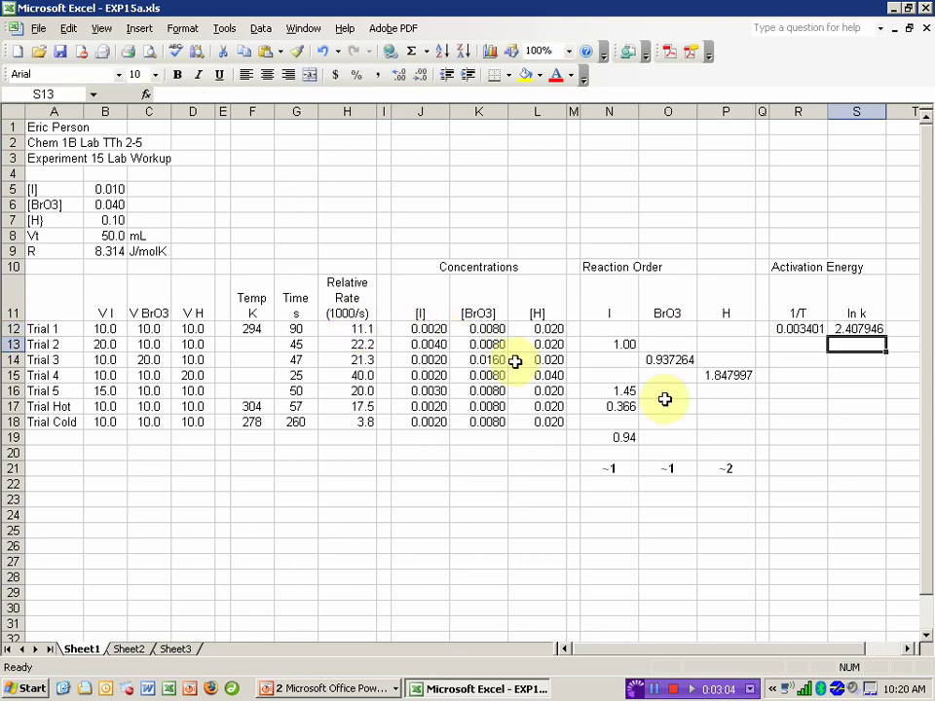
Fill the Trial 1 formulas down to row 18 and clear Trials 2–5 in R13:S16
left_click(857, 314)
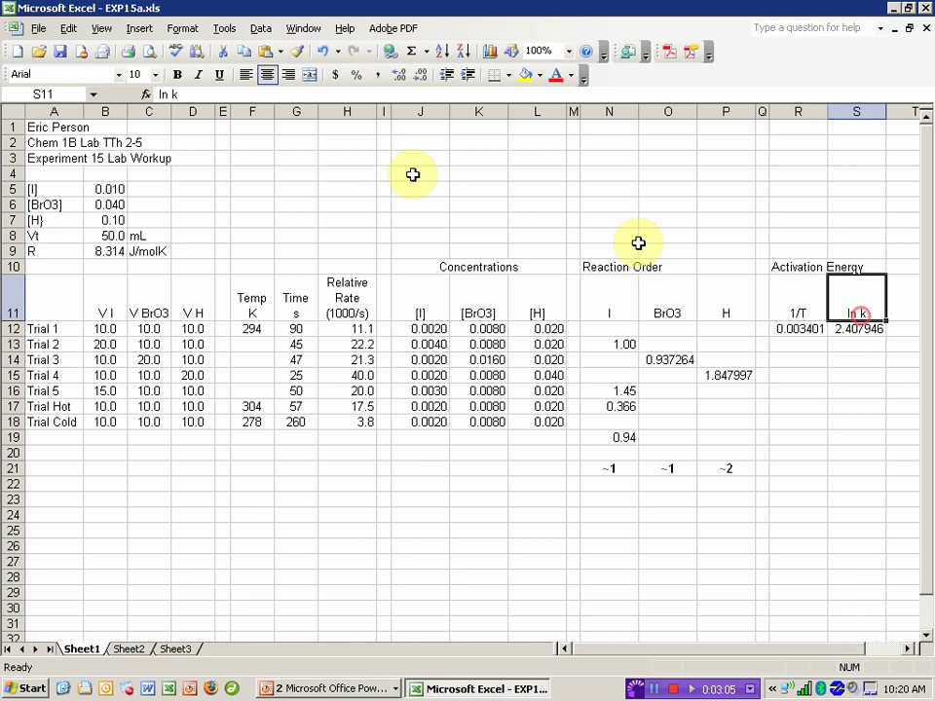
left_click(175, 95)
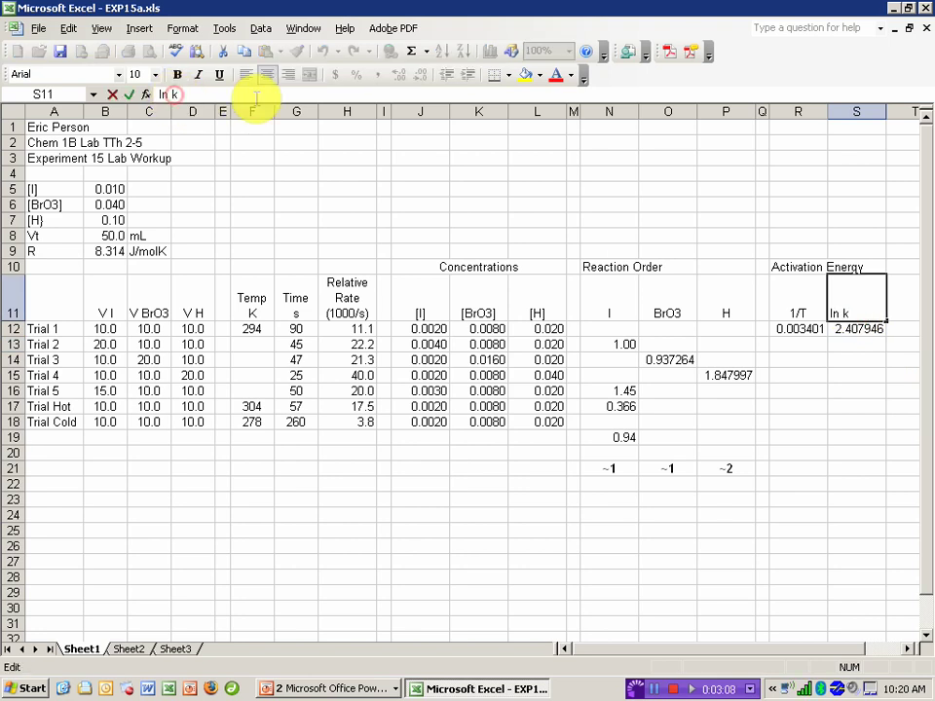
left_click_drag(172, 94, 207, 95)
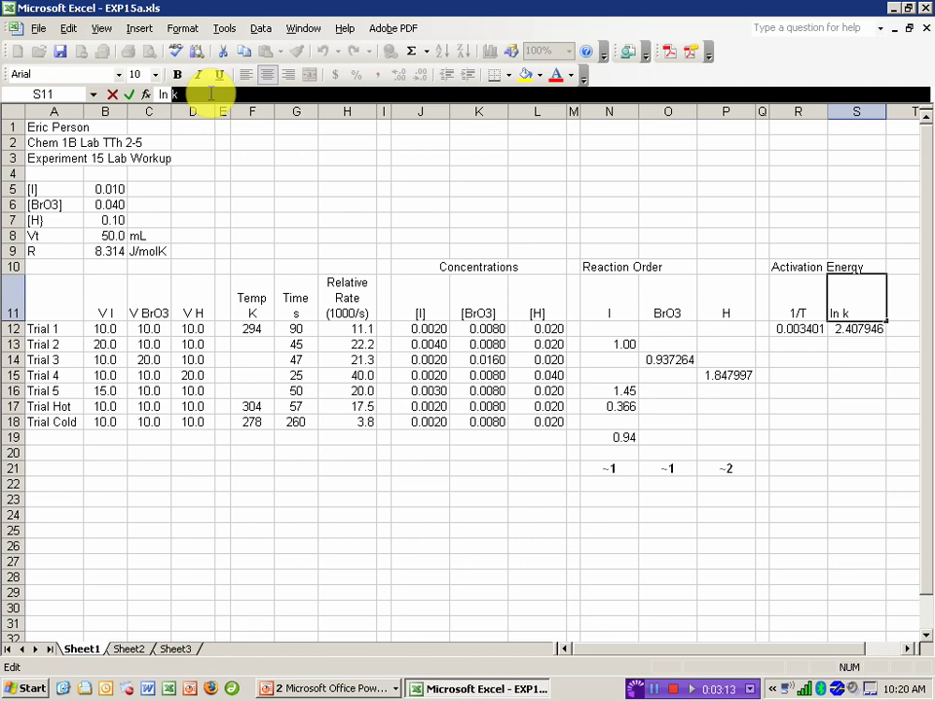
key("Return")
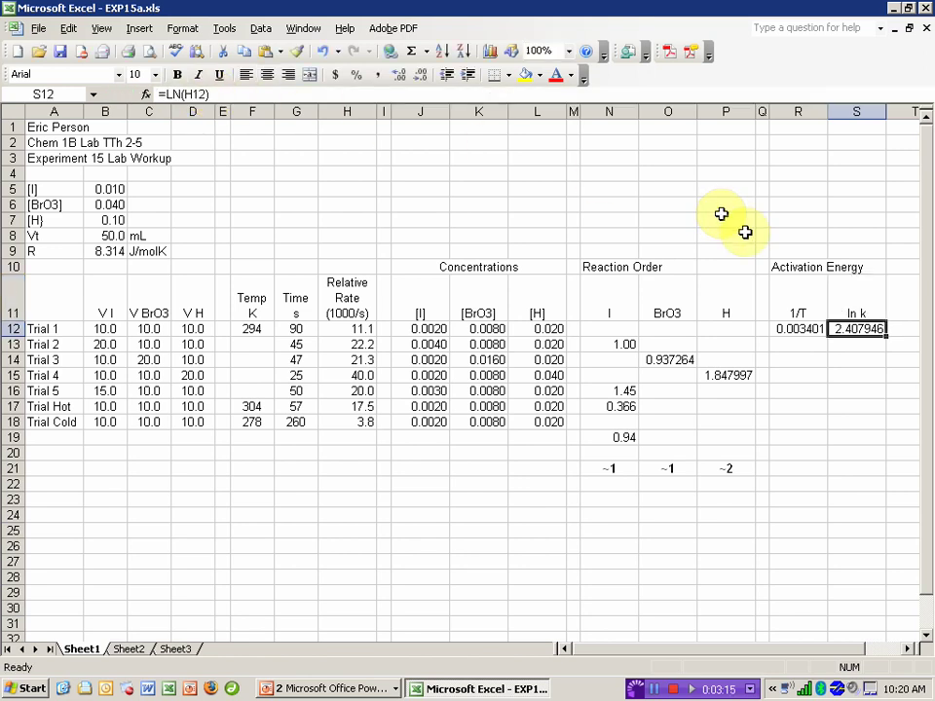
mouse_move(793, 328)
left_mouse_down()
mouse_move(885, 334)
mouse_move(885, 428)
left_mouse_up()
left_click_drag(799, 347, 860, 388)
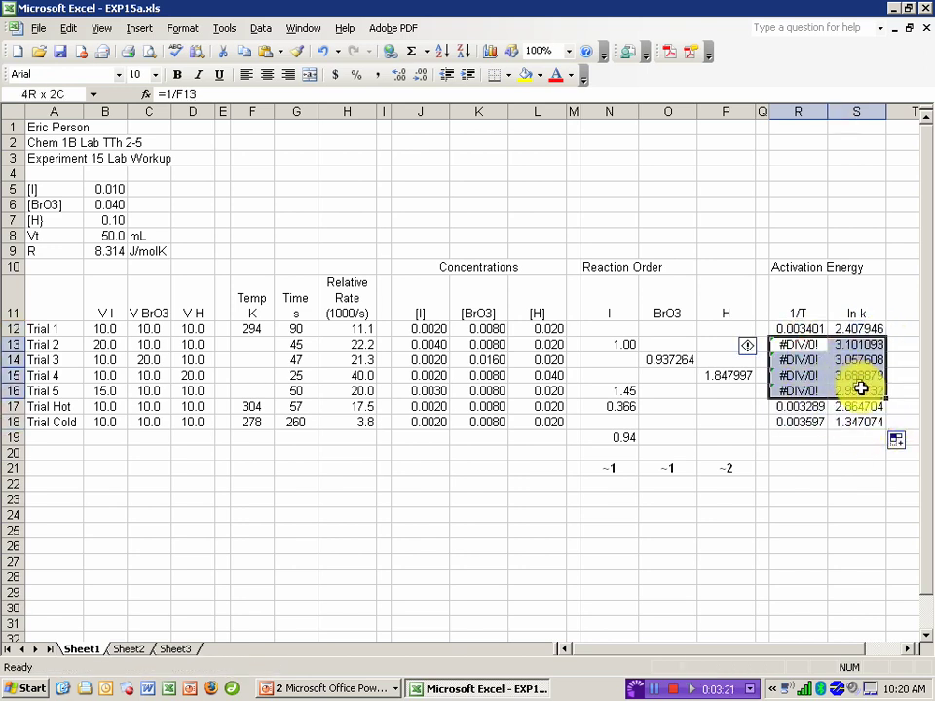
key("Delete")
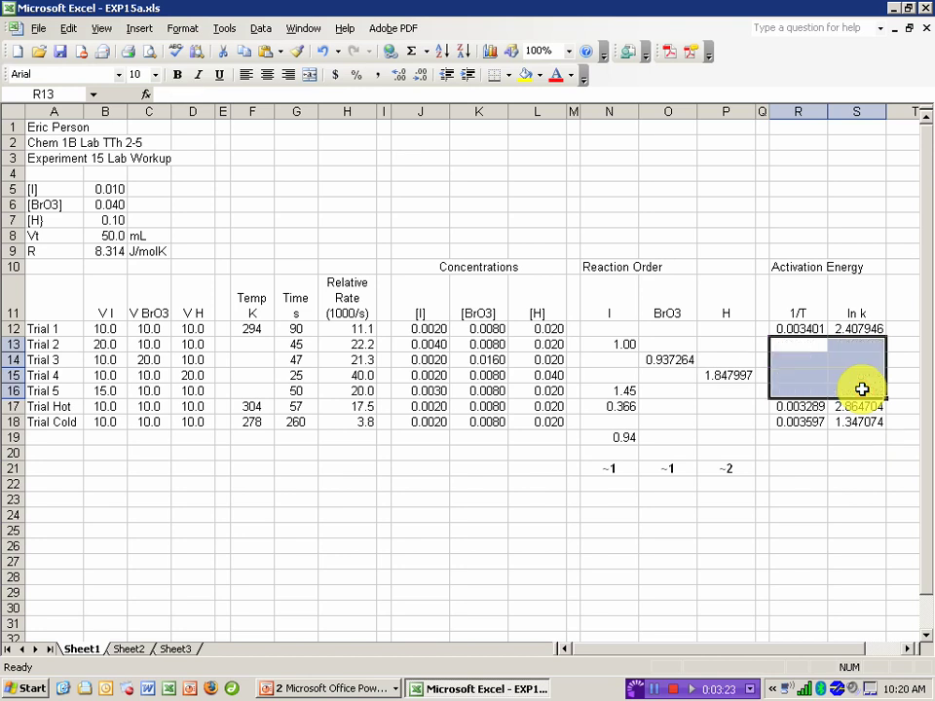
left_click(805, 458)
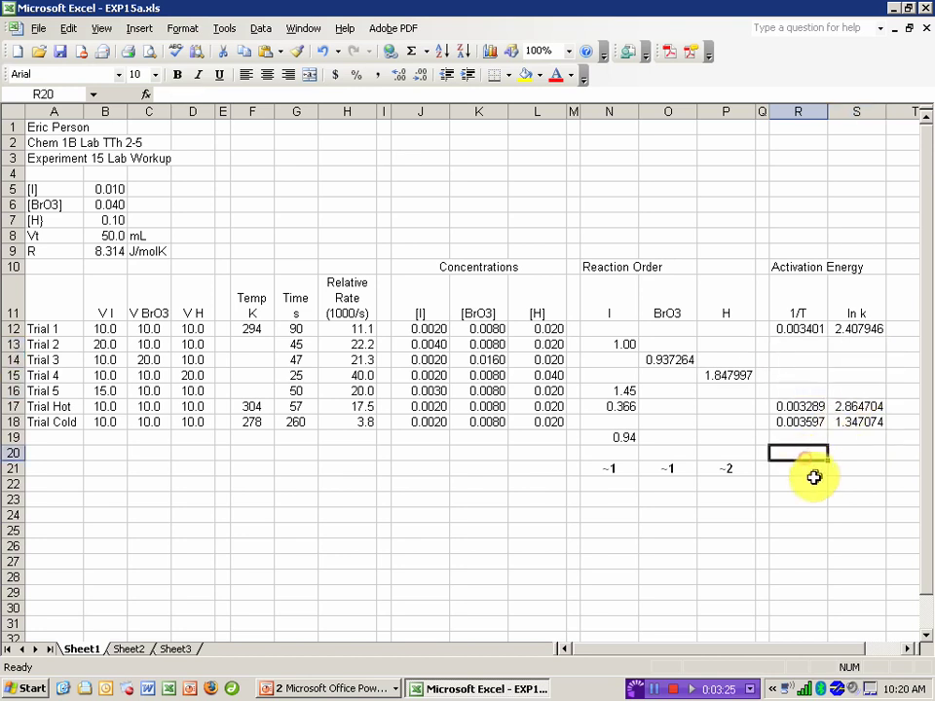
left_click(906, 647)
Label the rows below the table 'slope' and 'intercept'
left_click(907, 648)
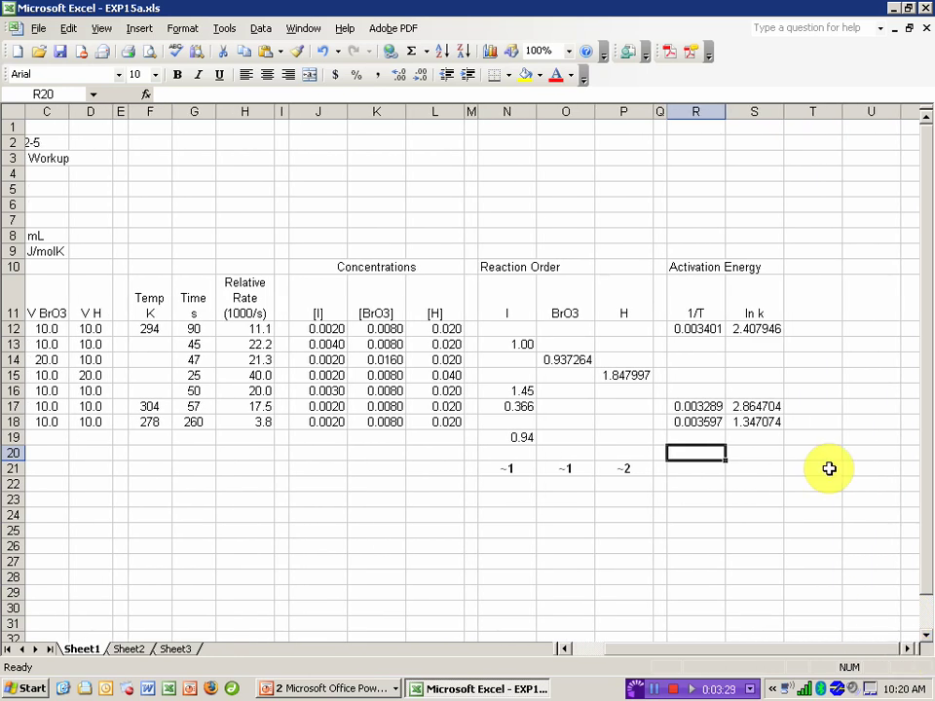
key("Down")
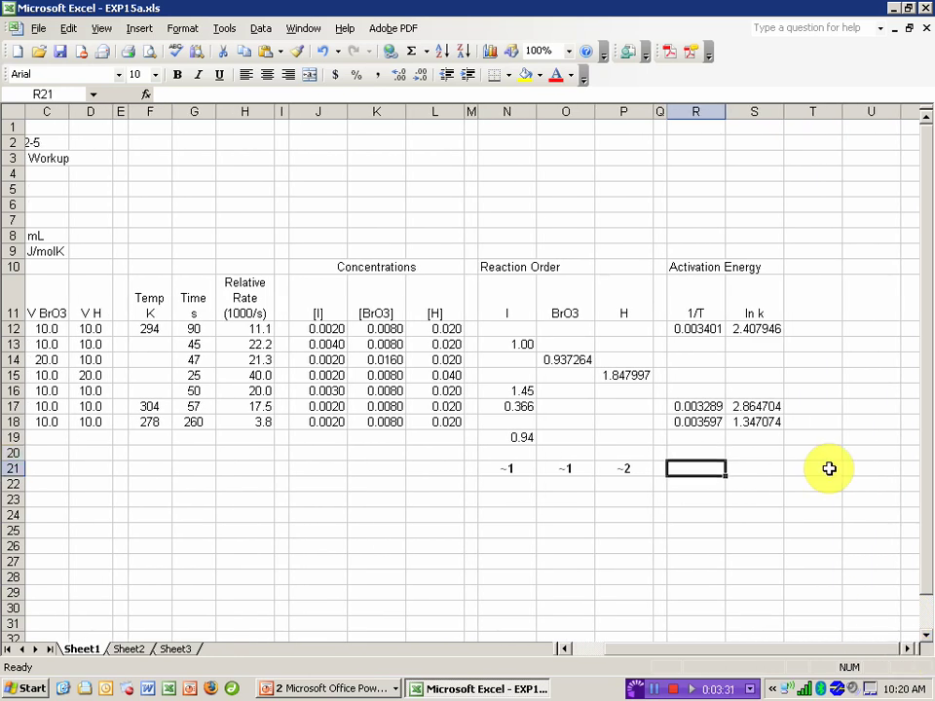
type("slope")
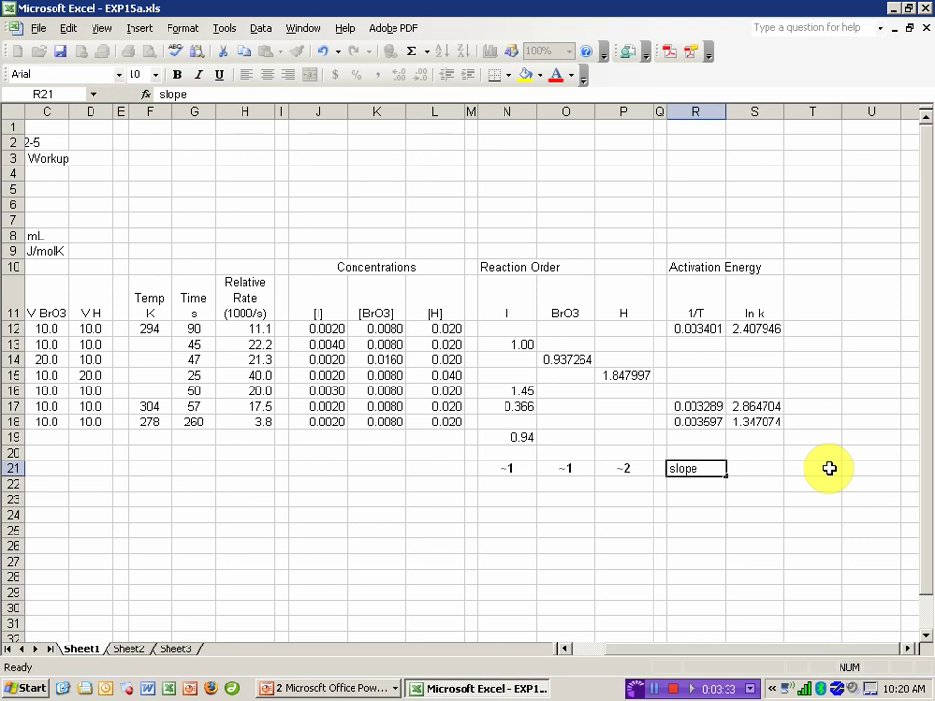
key("Return")
type("intern")
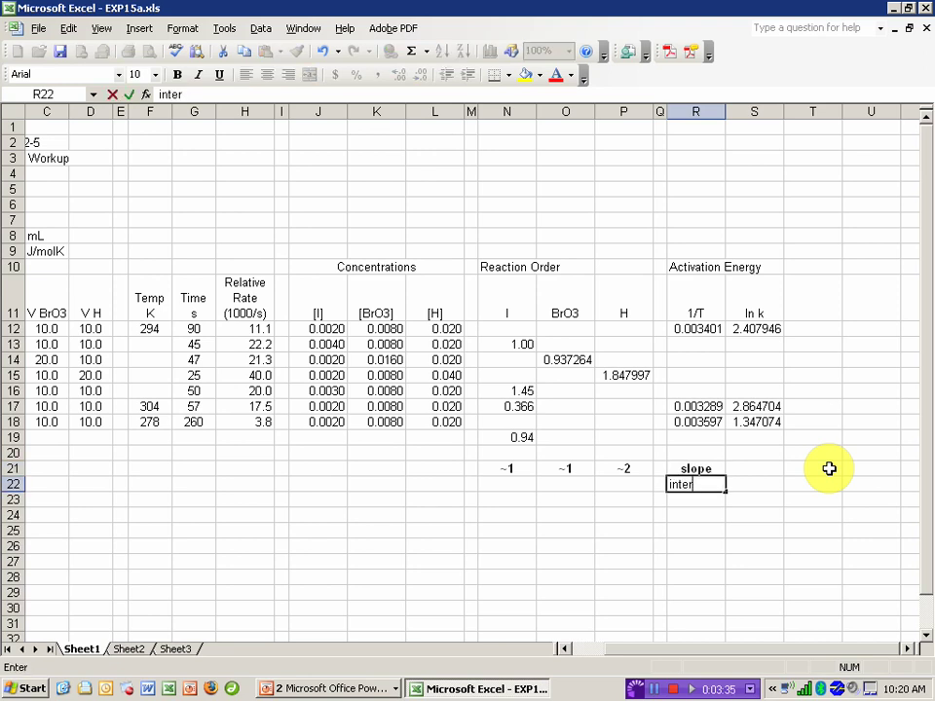
key("Return")
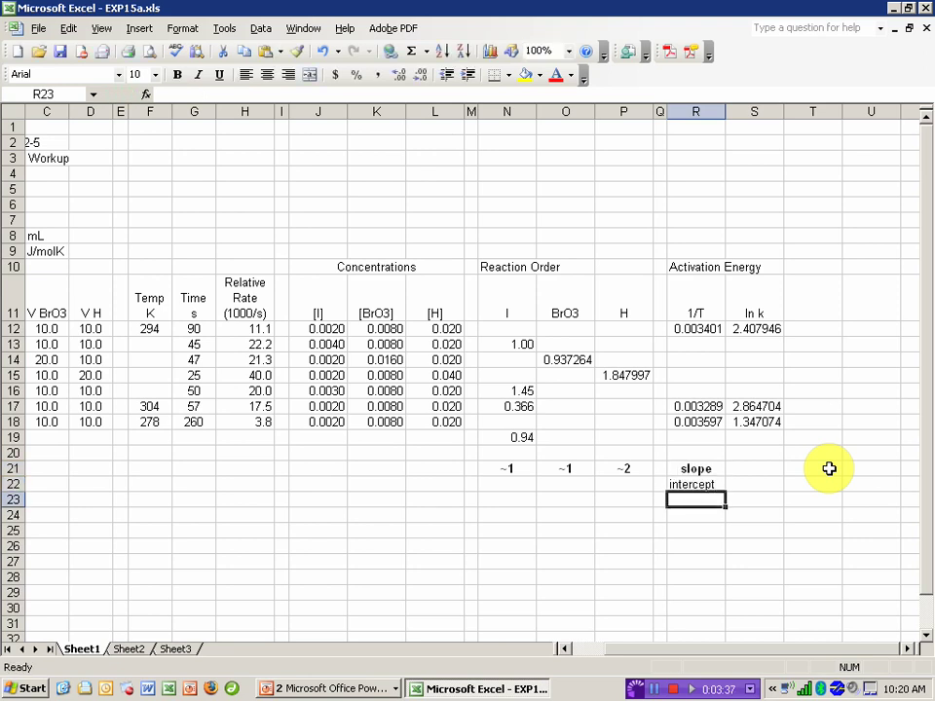
key("Return")
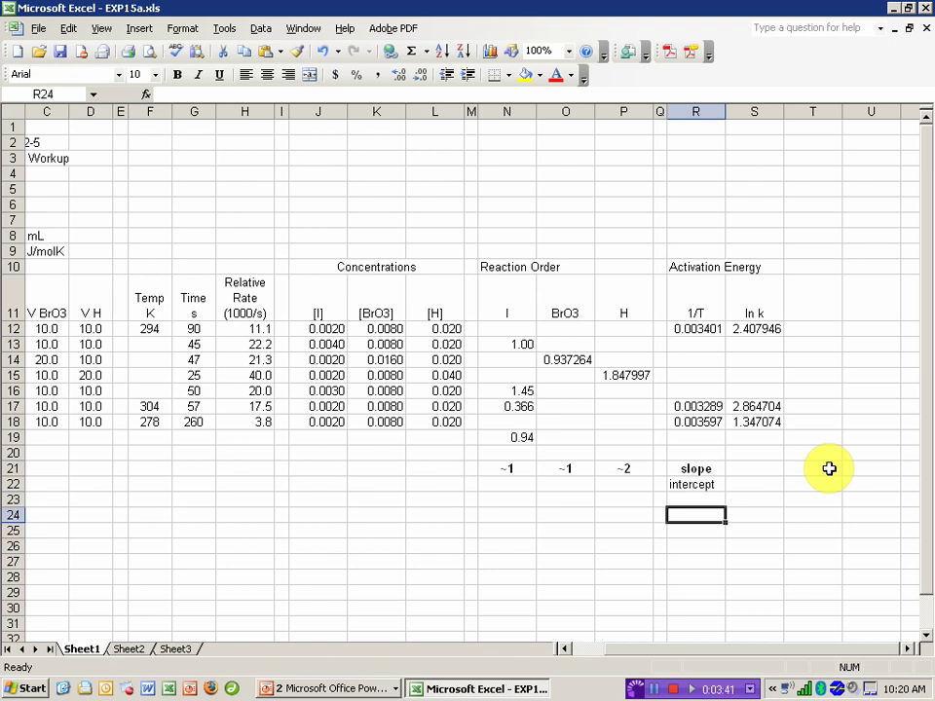
Add the label 'Ea (J/mol)' in R24, a row below intercept
type("Ea")
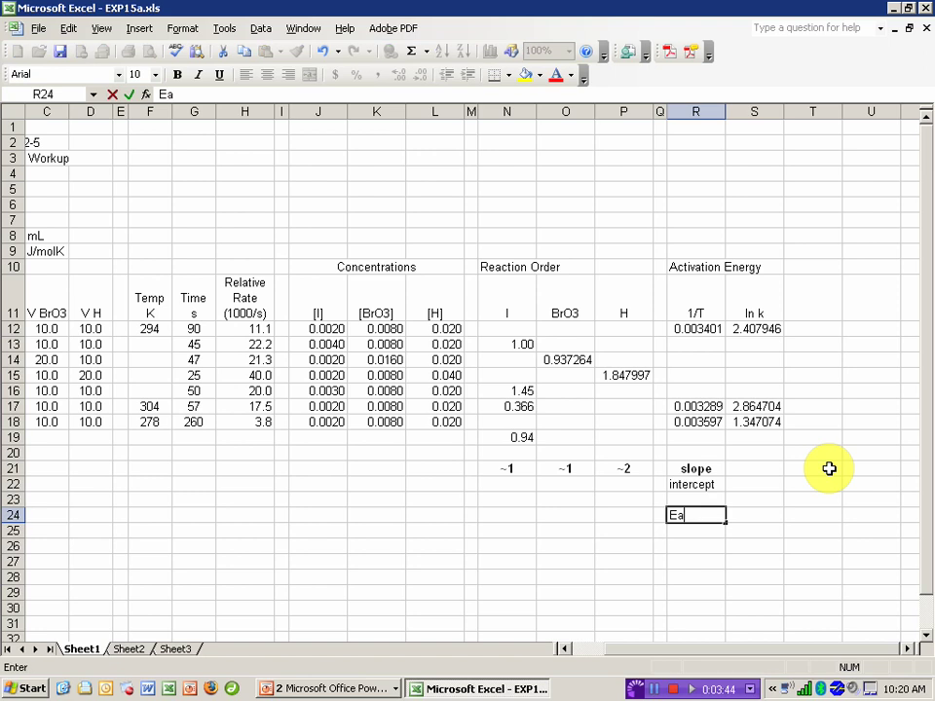
key("Return")
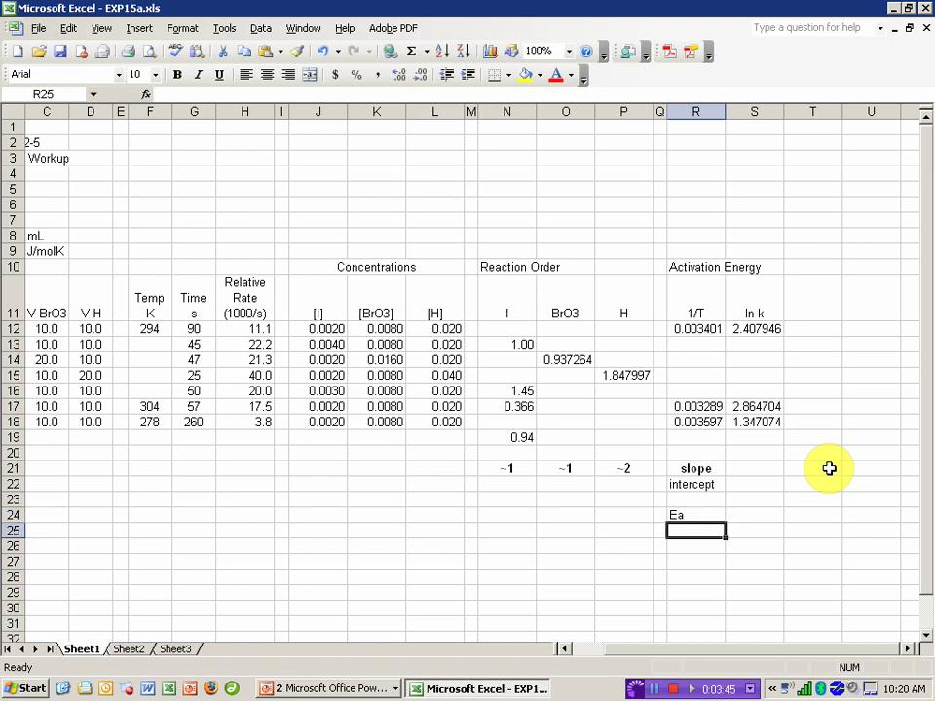
key("Up")
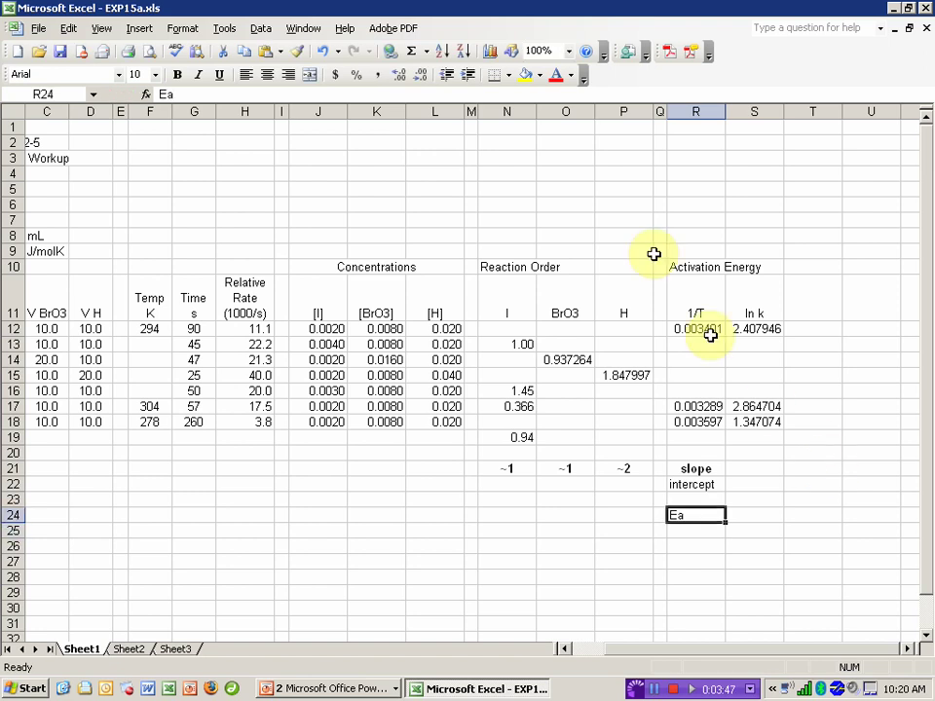
left_click(195, 97)
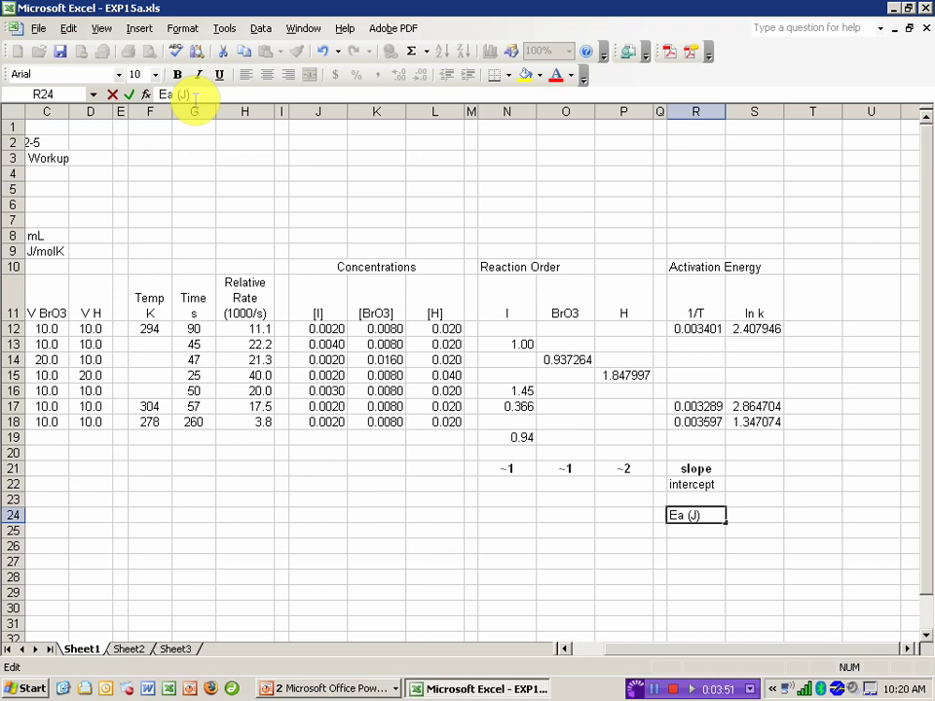
type("(J/mol)")
key("Return")
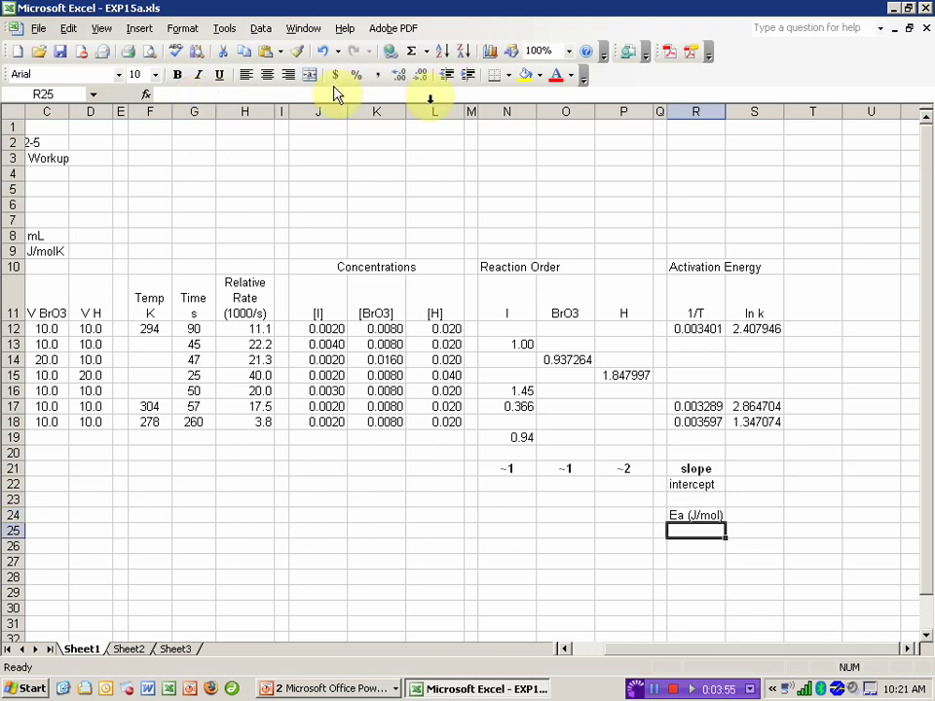
Enter =SLOPE(S12:S18,R12:R18) in S21, giving -4987.87
left_click(772, 467)
type("=")
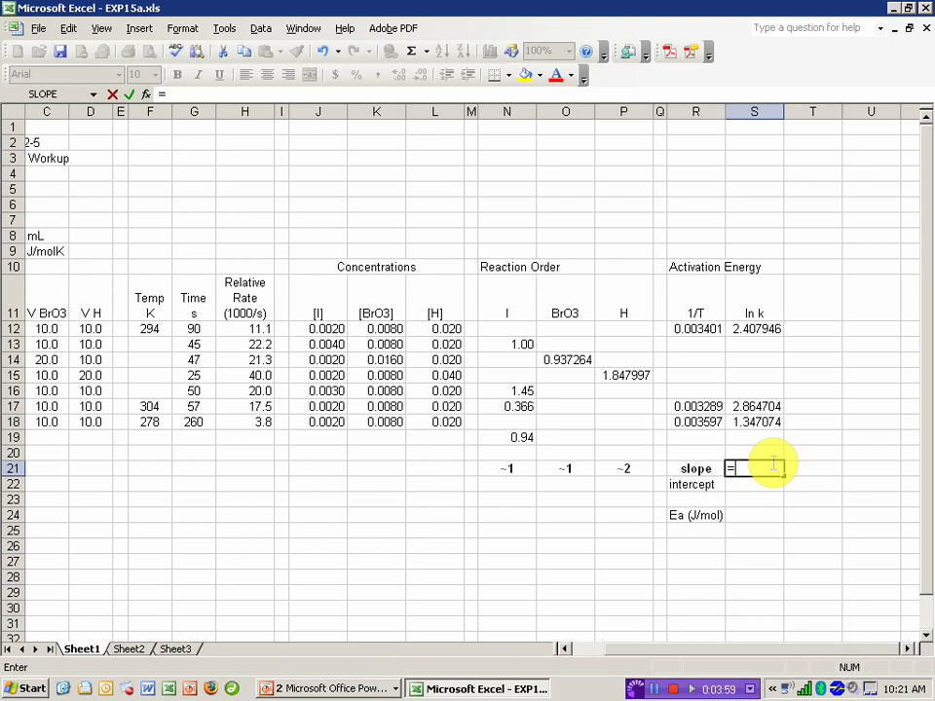
type("slope")
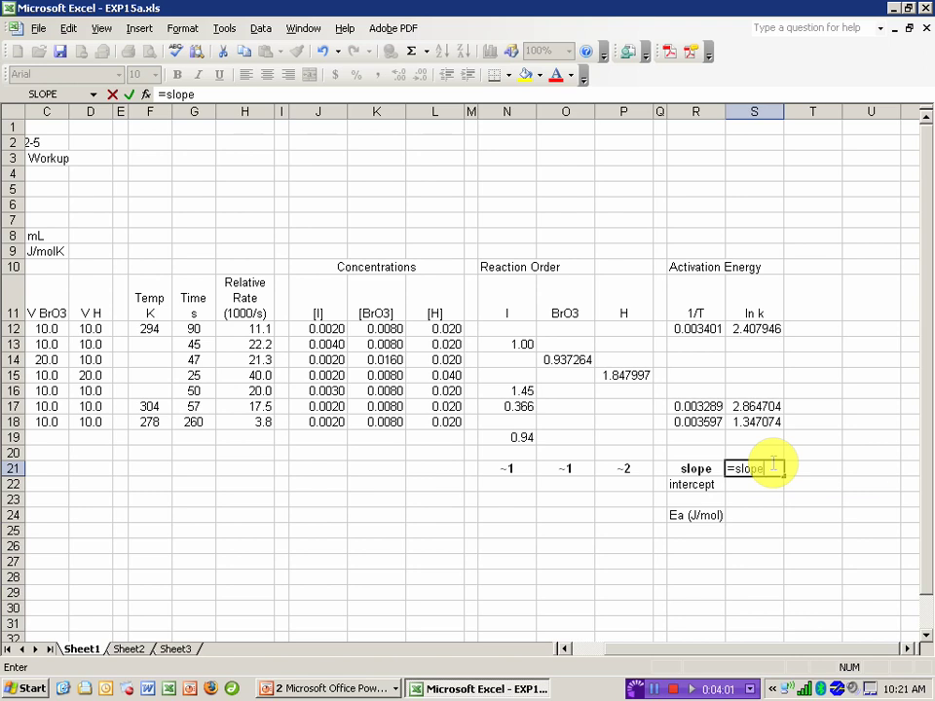
type("(")
left_click_drag(747, 329, 754, 420)
type(",")
left_click(690, 328)
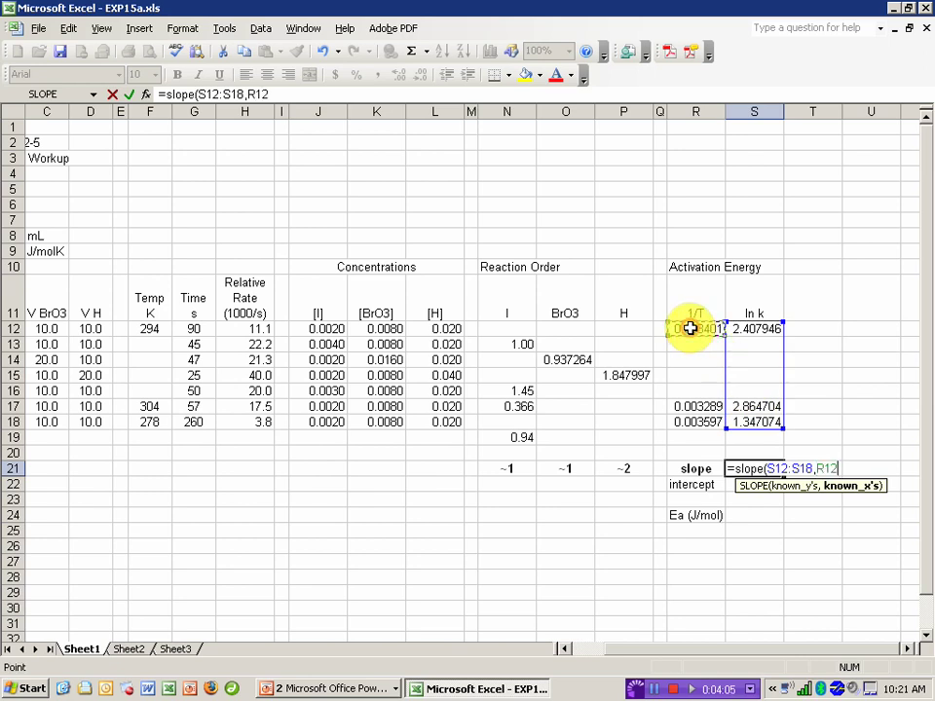
left_click_drag(689, 328, 700, 419)
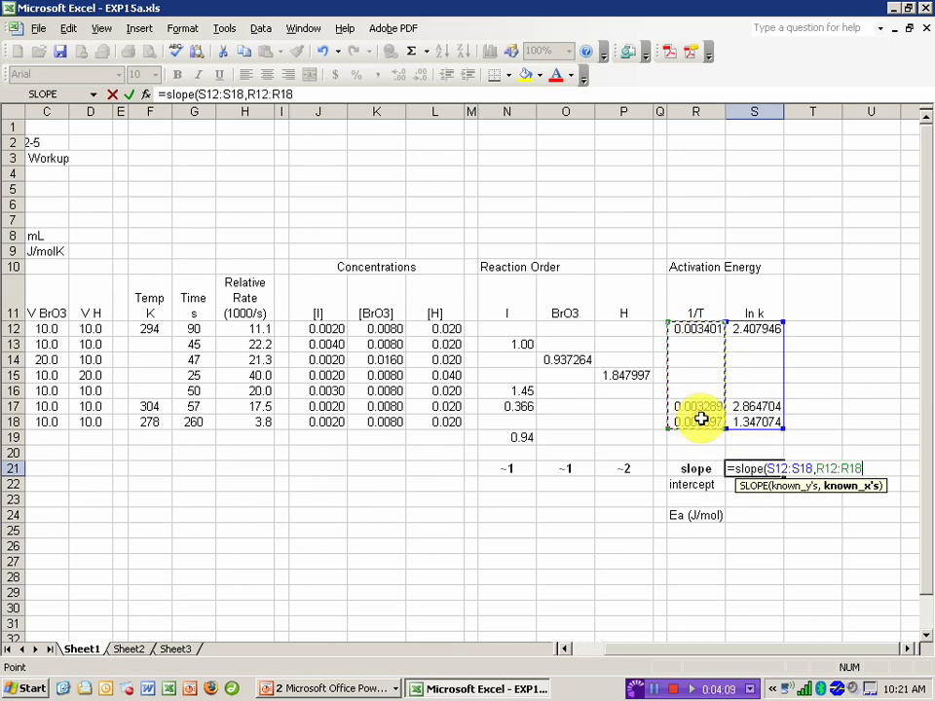
type(")")
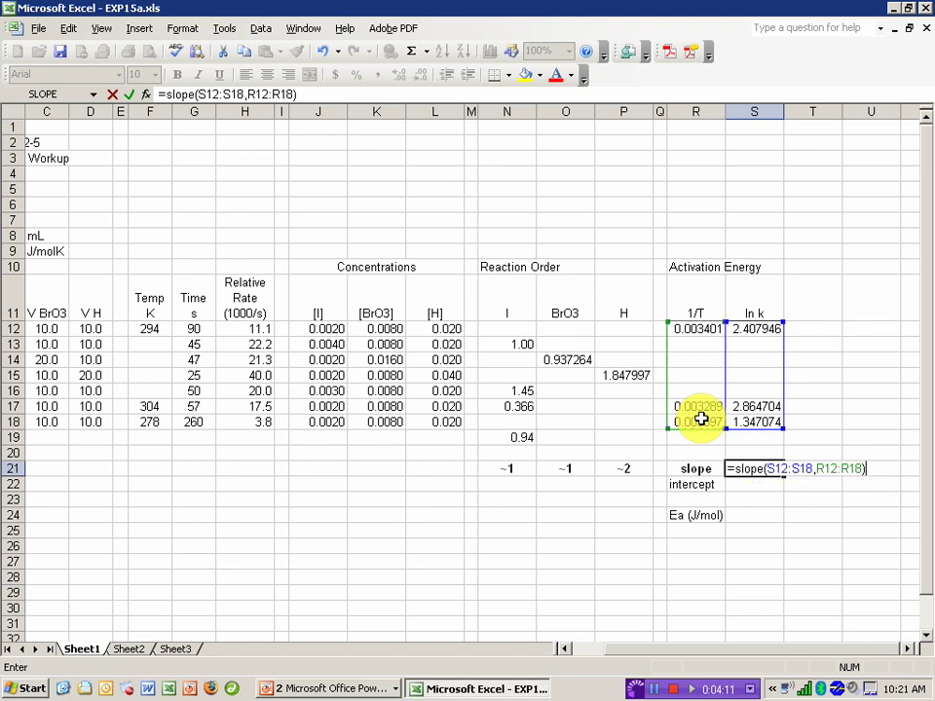
key("Return")
Enter =INTERCEPT(S12:S18,R12:R18) in S22, giving 19.31157
type("=")
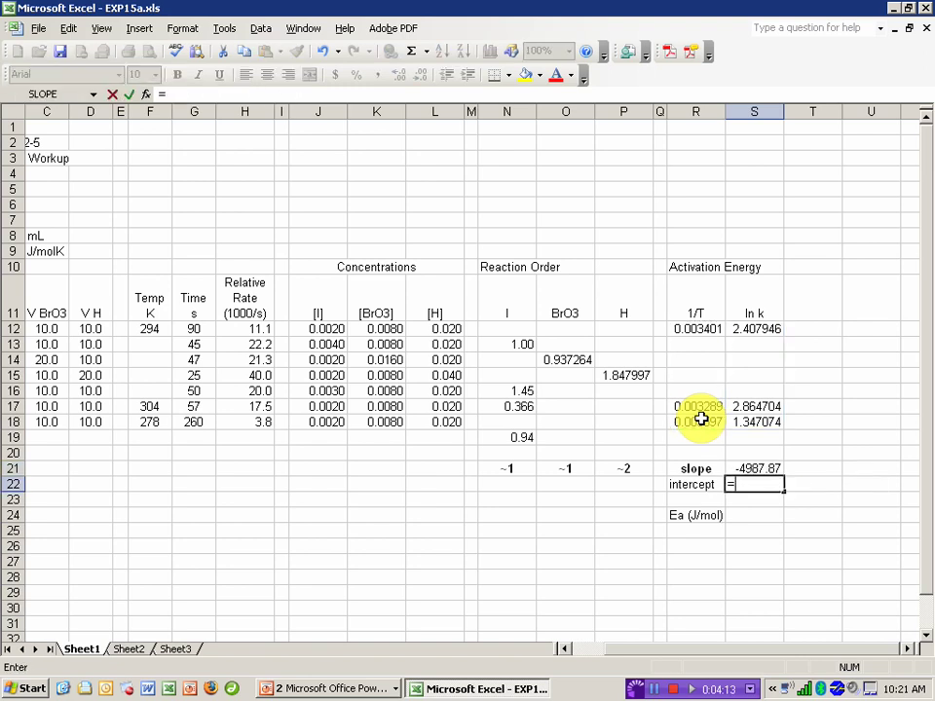
type("intercept")
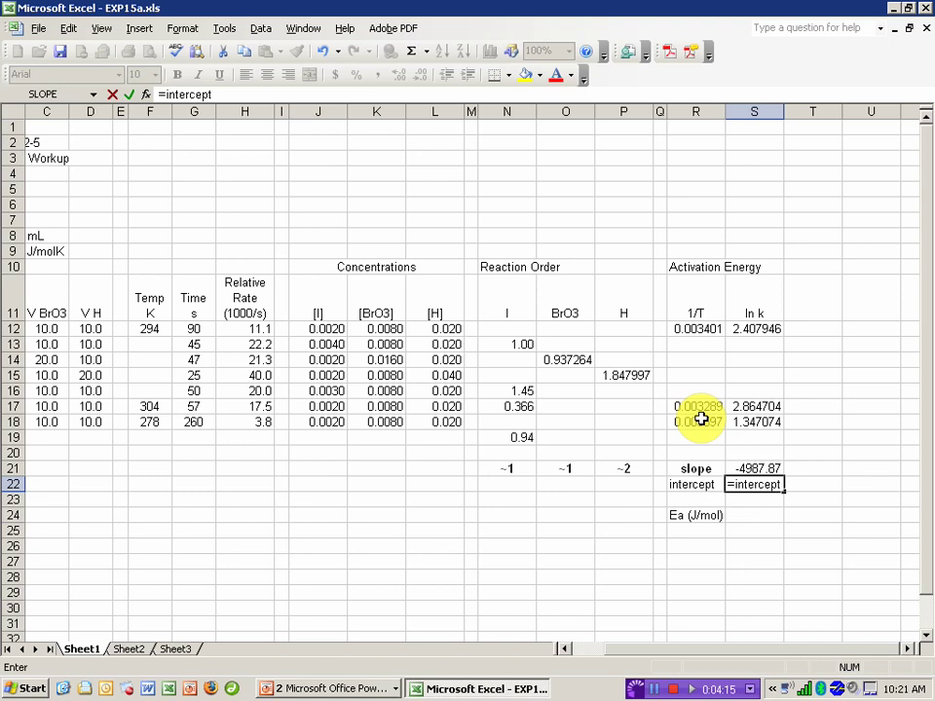
type("(")
left_click_drag(763, 330, 768, 421)
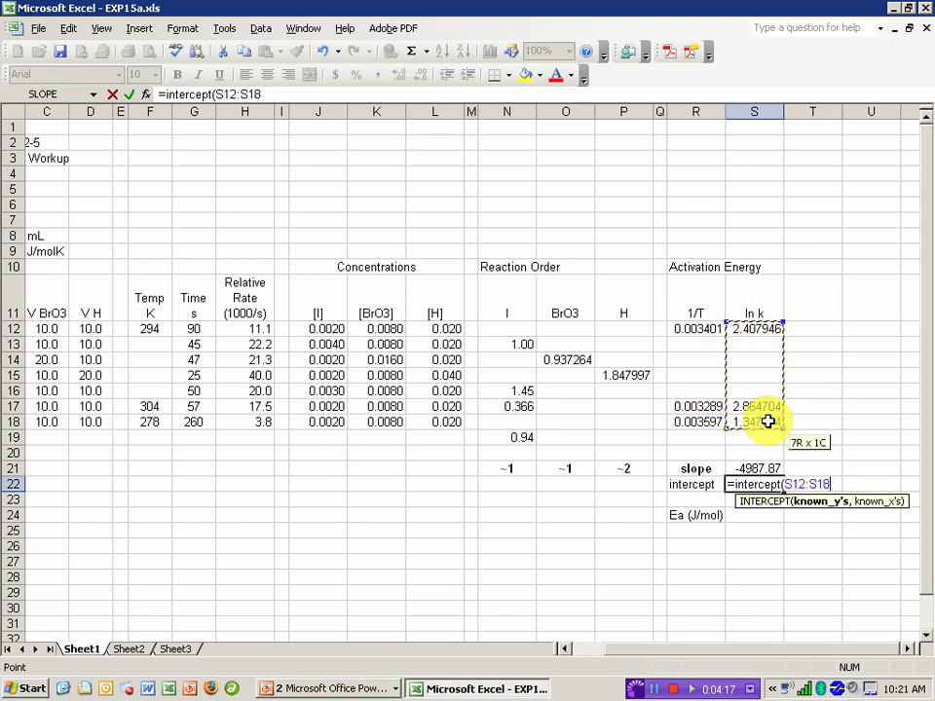
type(",")
left_click_drag(682, 328, 689, 422)
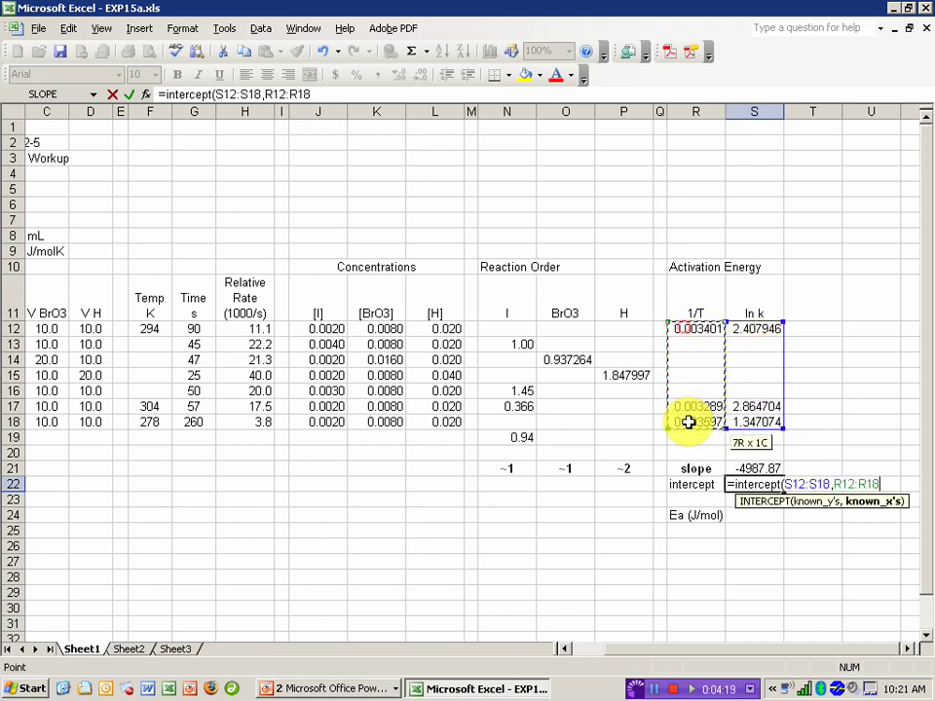
type(")")
key("Return")
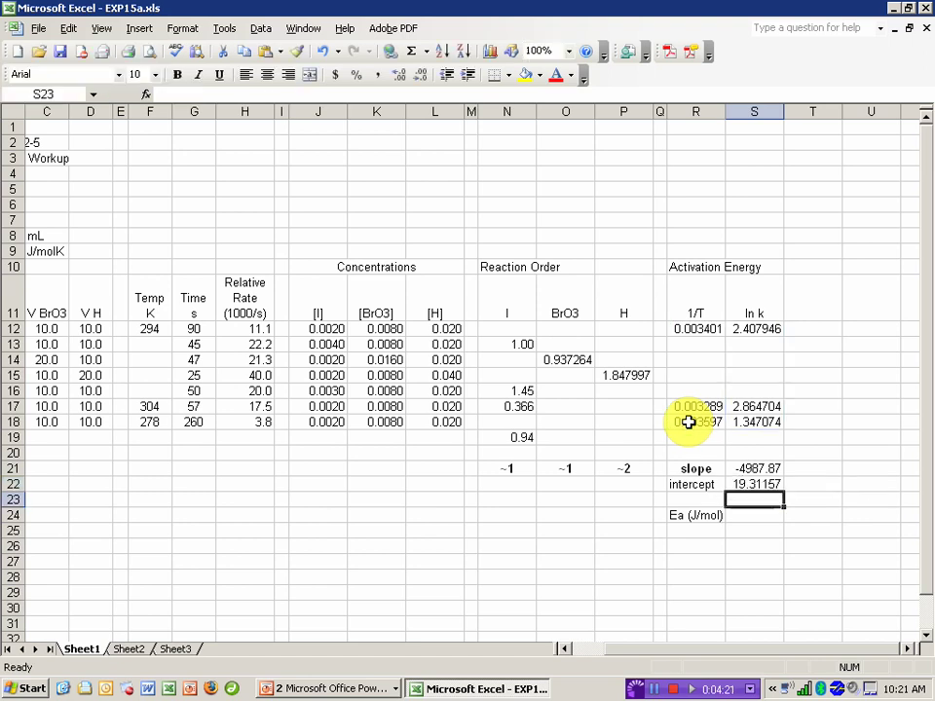
Enter =-S21*B9 in S24 so Ea shows 41469.15 J/mol
left_click(752, 517)
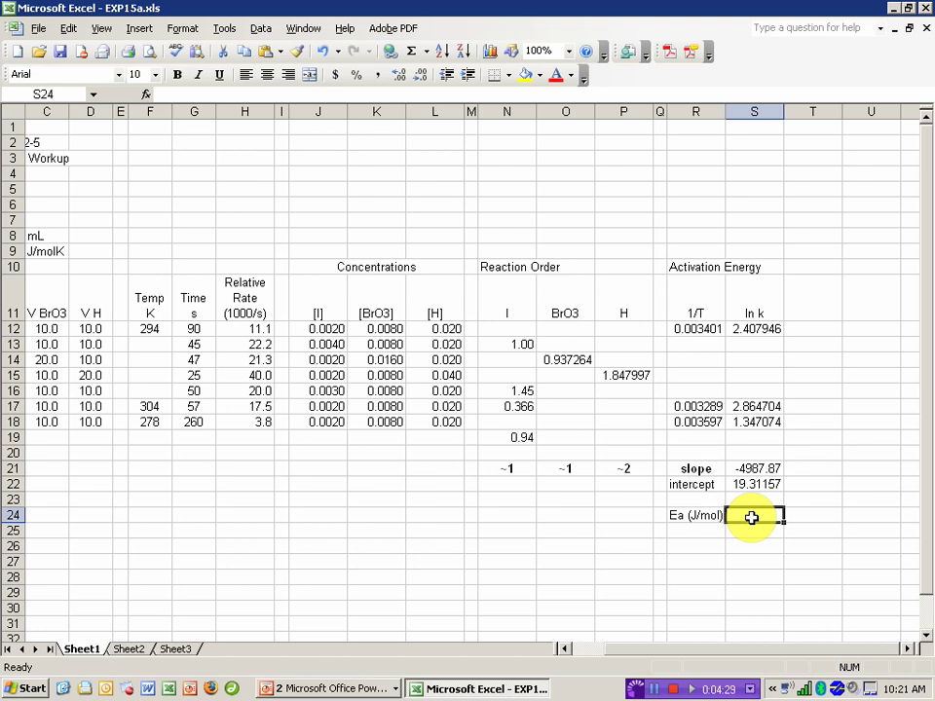
type("=")
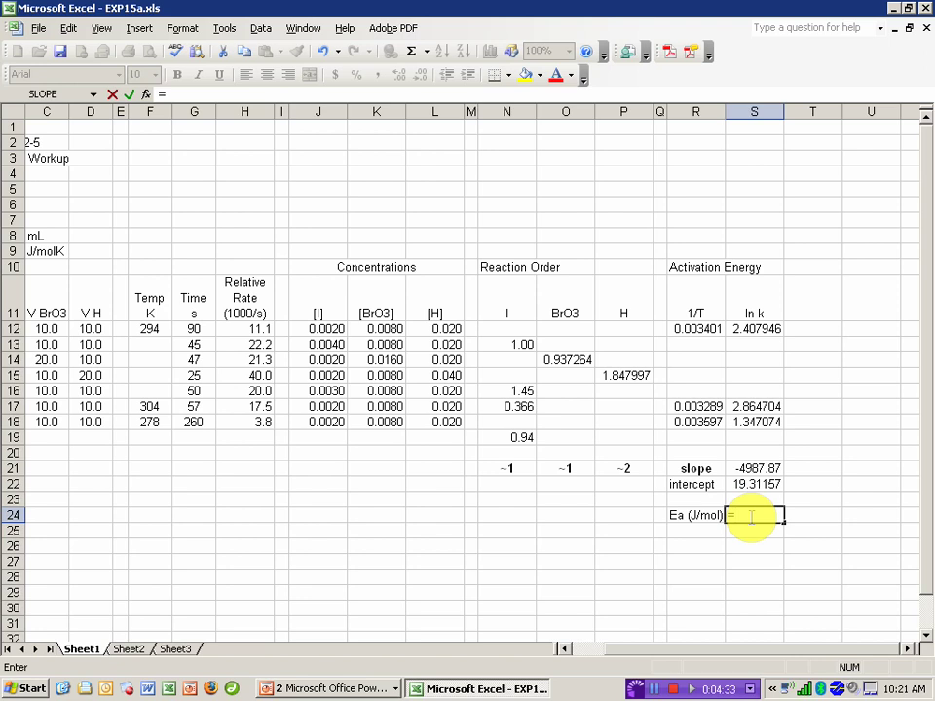
type("-")
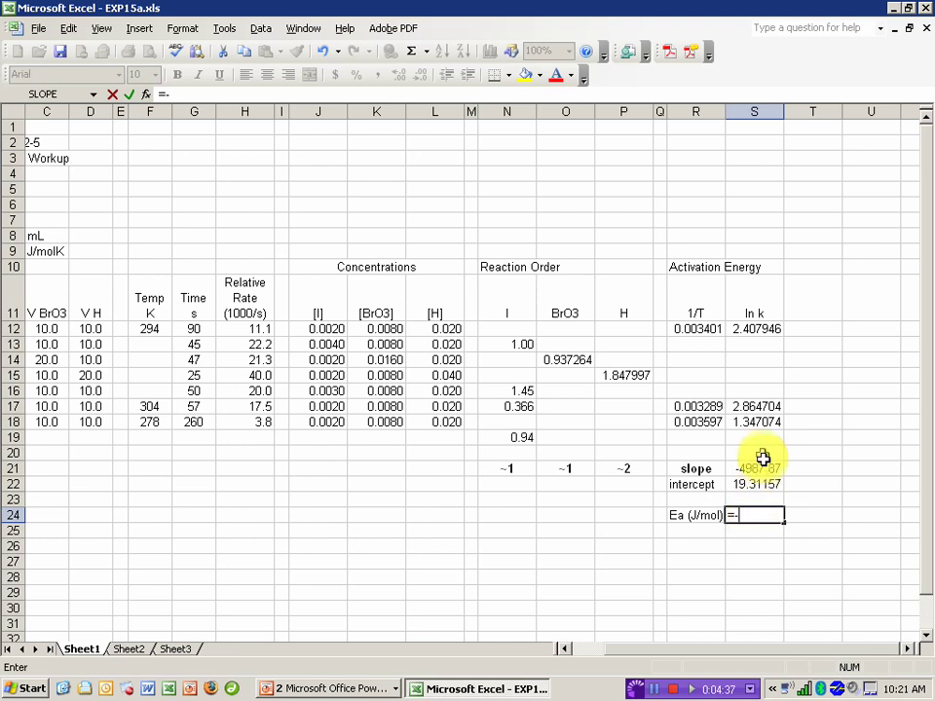
left_click(762, 468)
type("*")
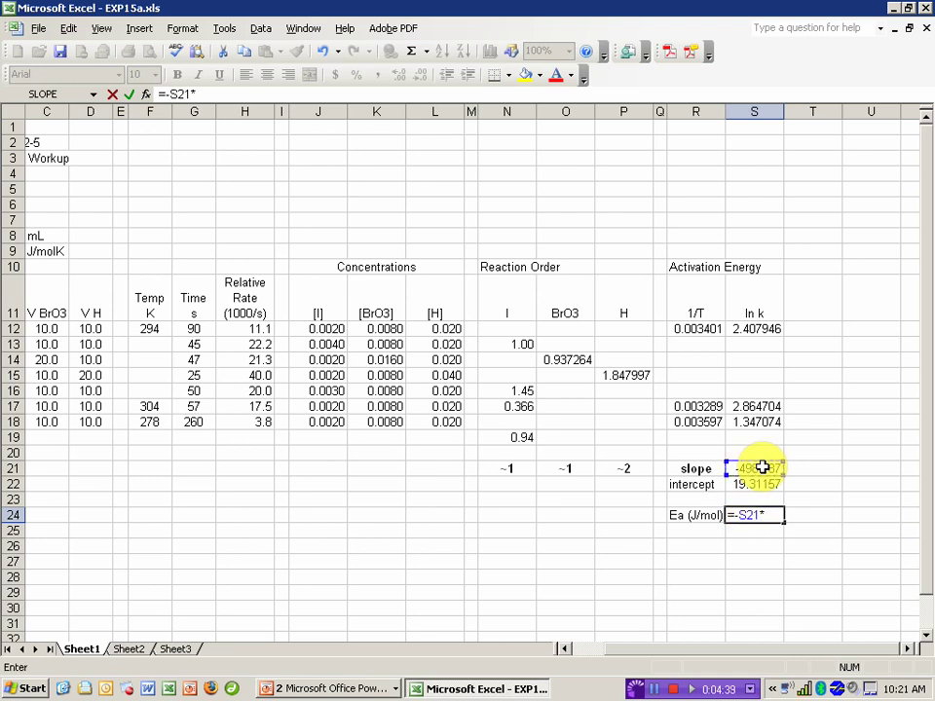
left_click(573, 650)
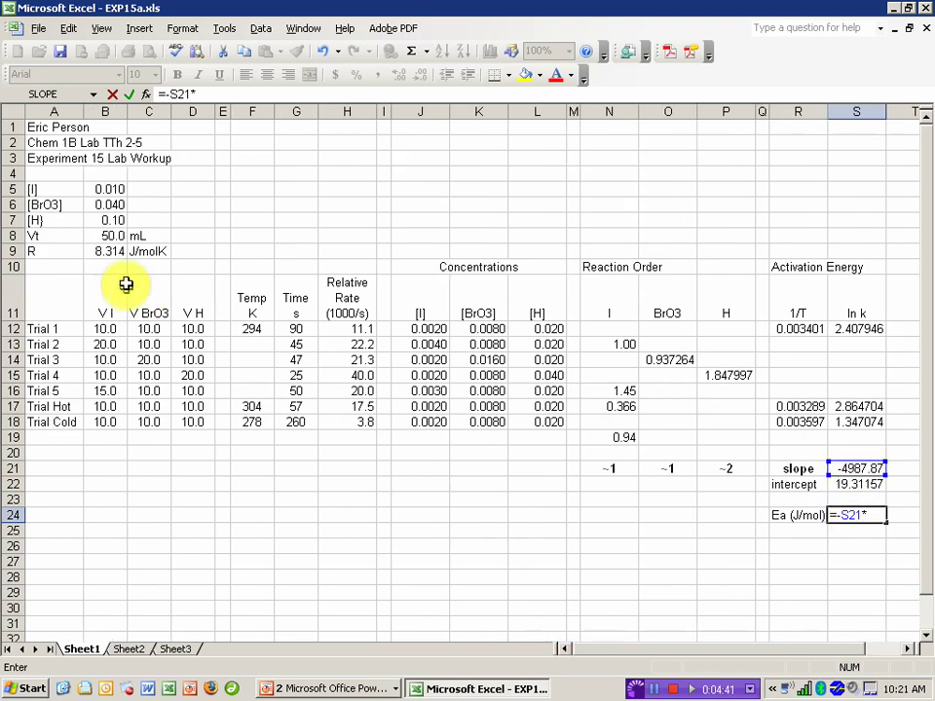
left_click(106, 250)
key("Return")
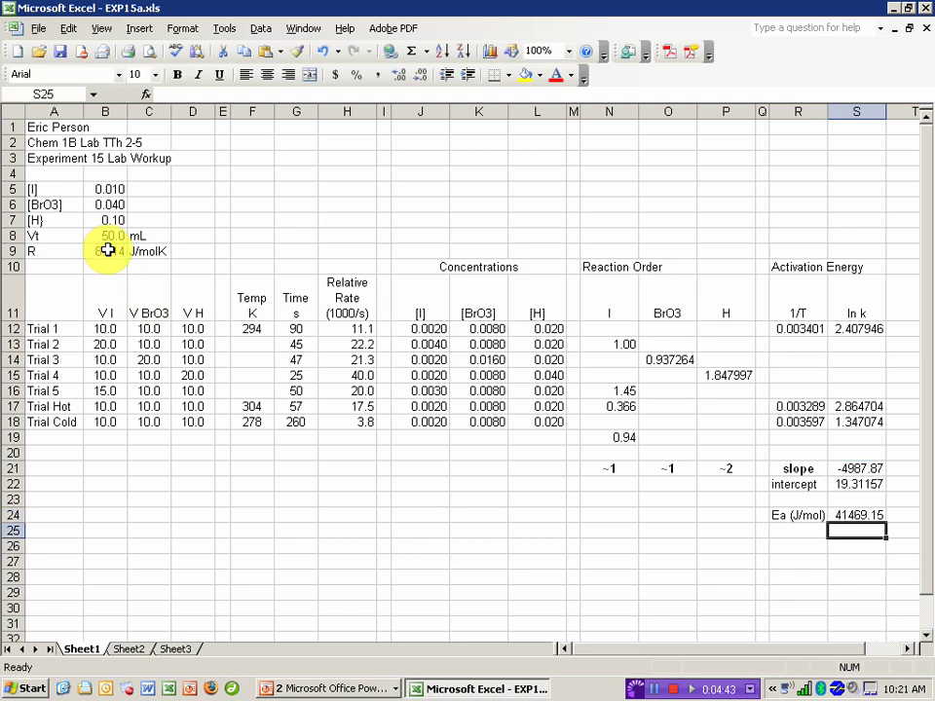
Label R25 'Ea (kJ/mol)' below the J/mol label
left_click(915, 647)
left_click(738, 529)
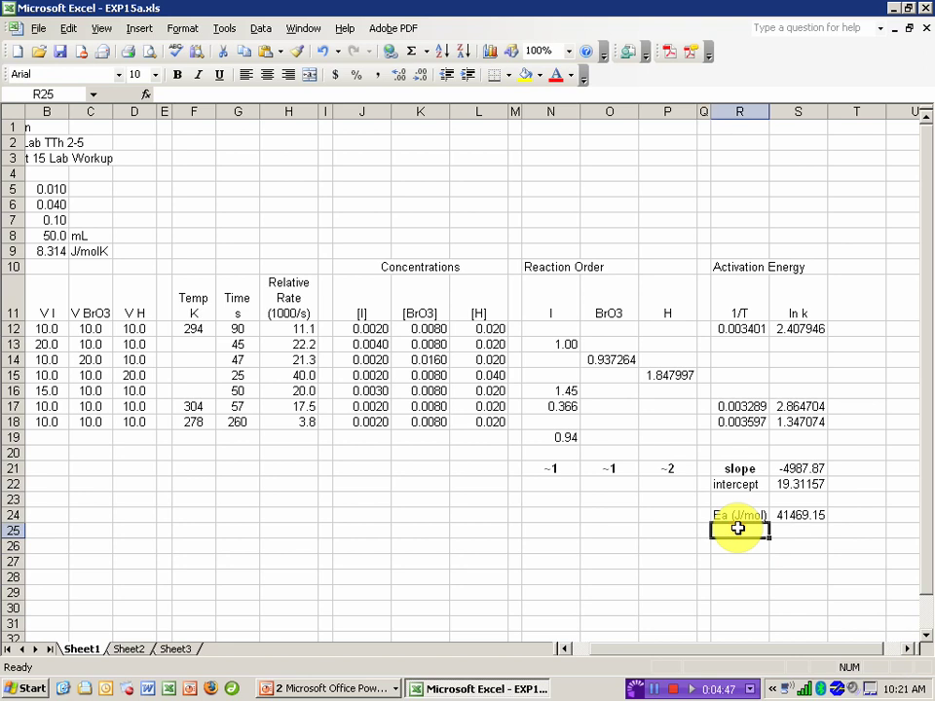
type("Ea")
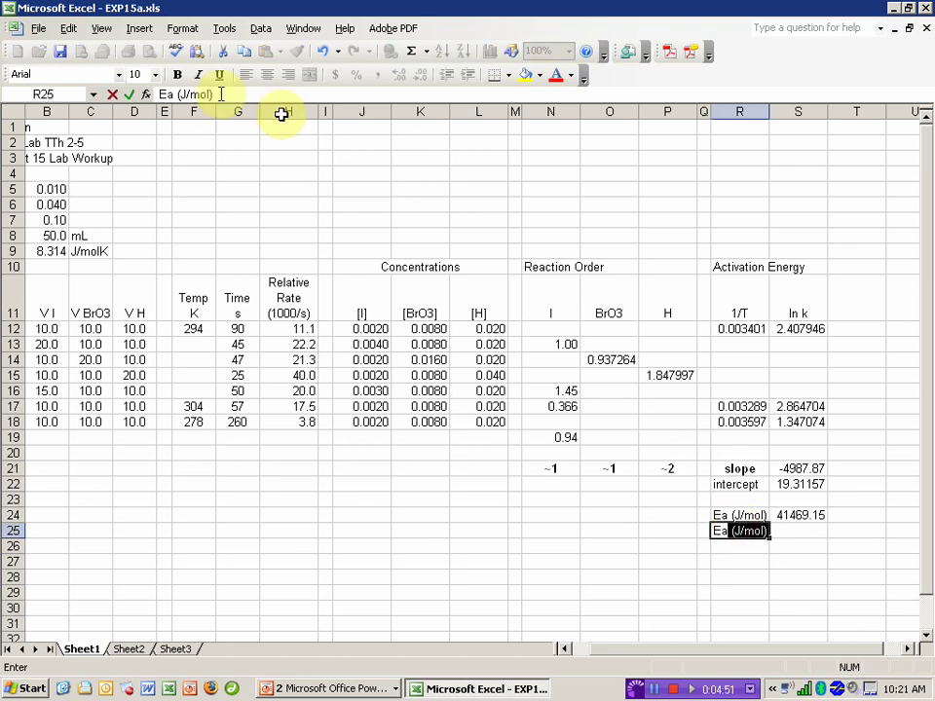
left_click(179, 95)
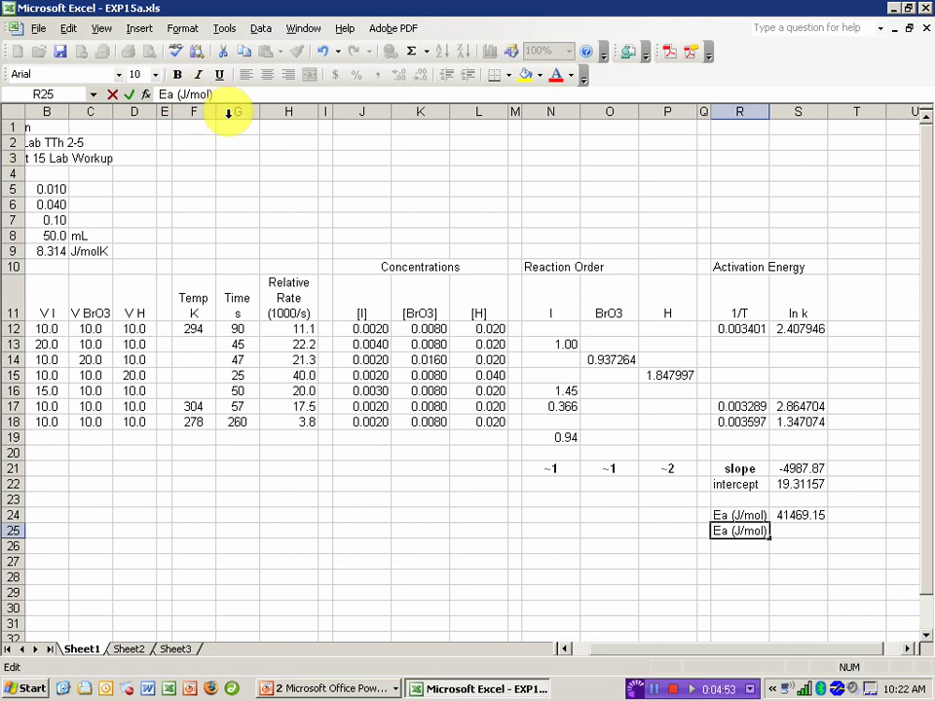
type("k")
key("Return")
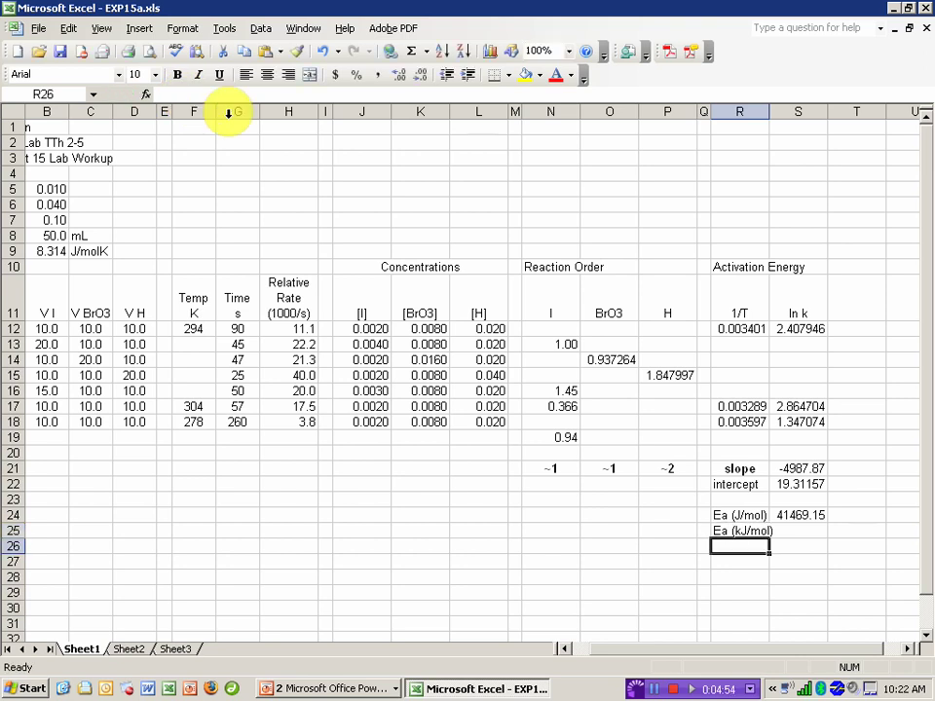
Enter =S24/1000 in S25 and reduce its decimals to show 41.5
left_click(790, 534)
type("=")
left_click(796, 516)
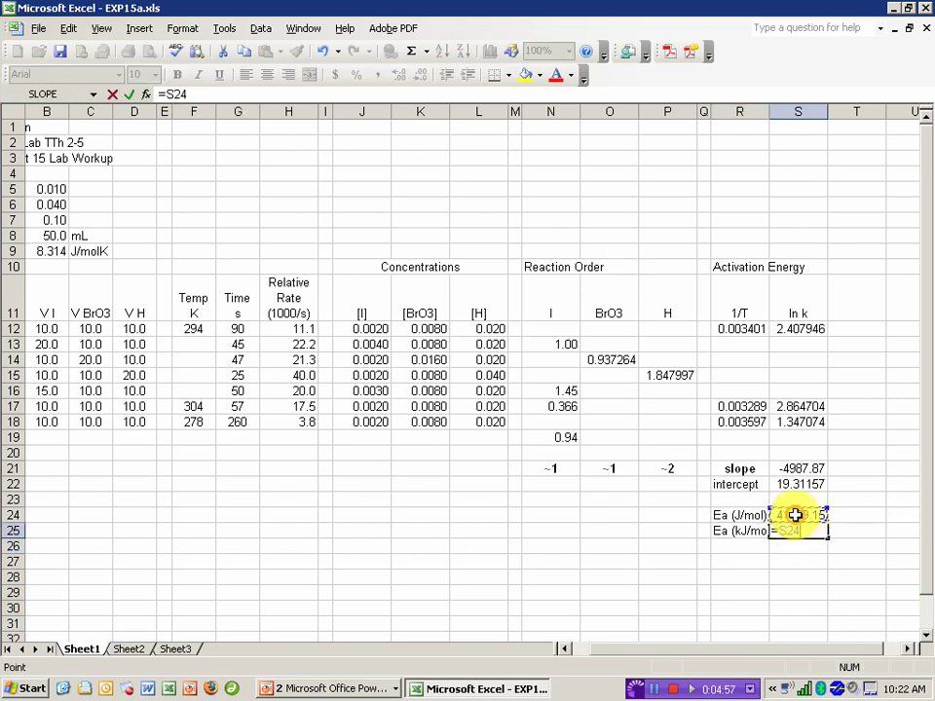
type("/1000")
key("Return")
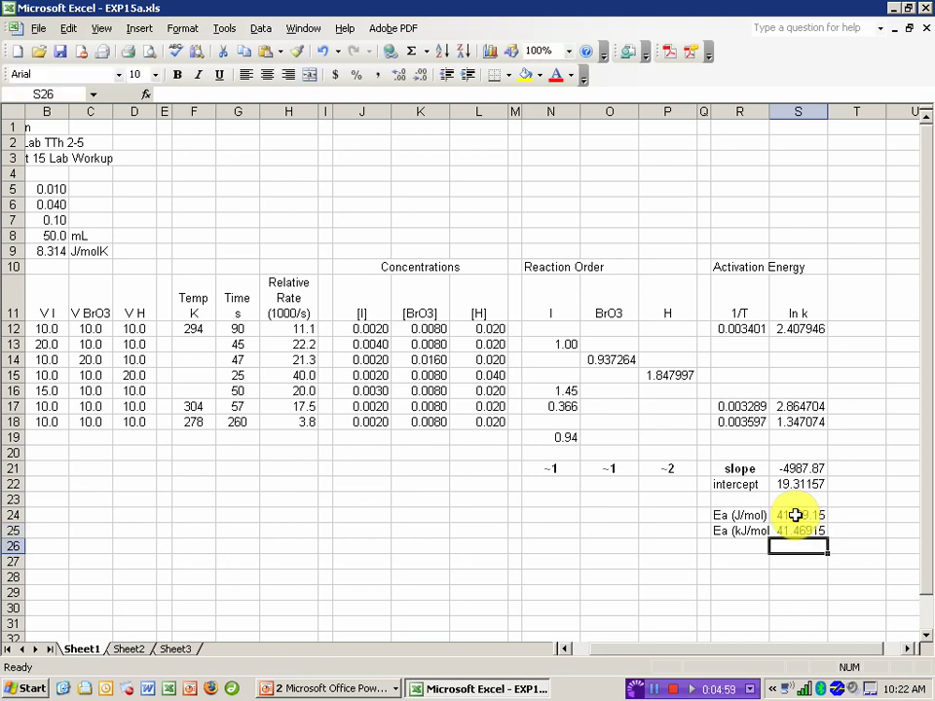
left_click(798, 530)
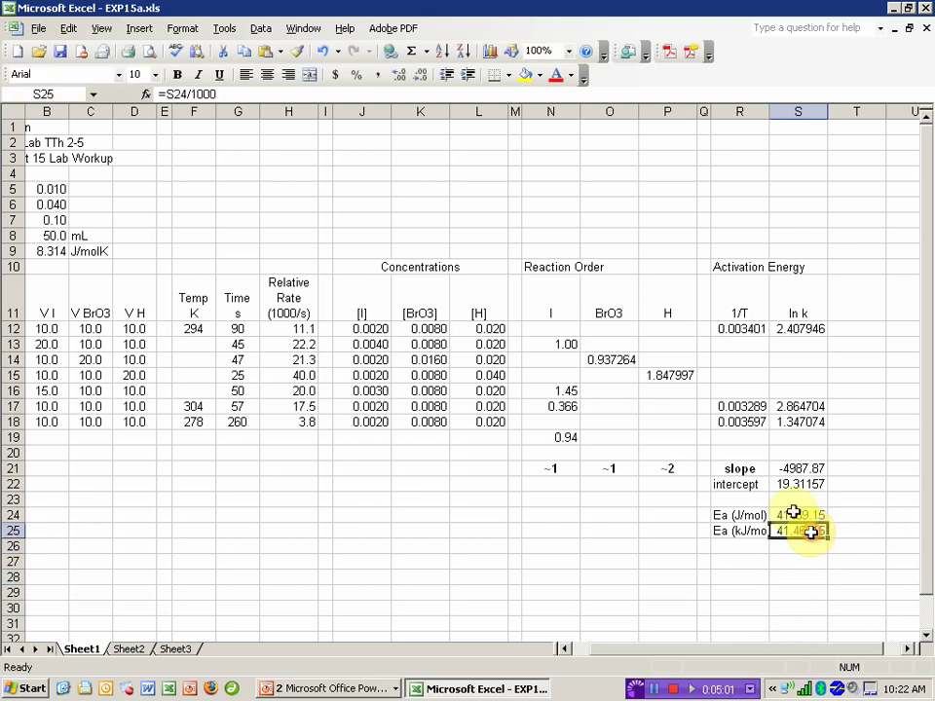
left_click(420, 75)
left_click(420, 75)
left_click(420, 75)
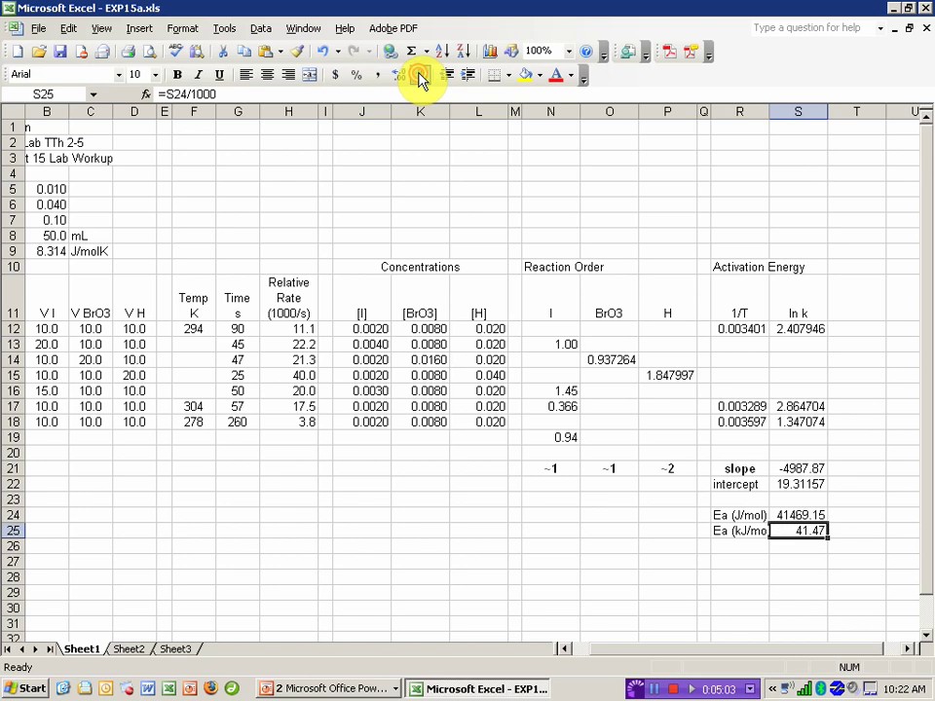
left_click(419, 75)
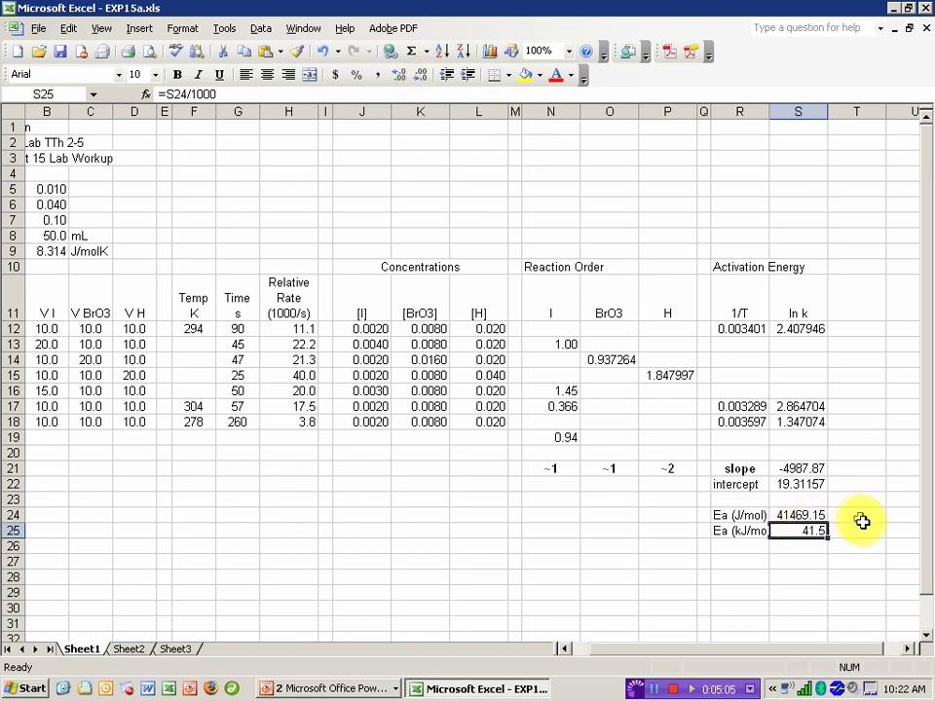
left_click(854, 557)
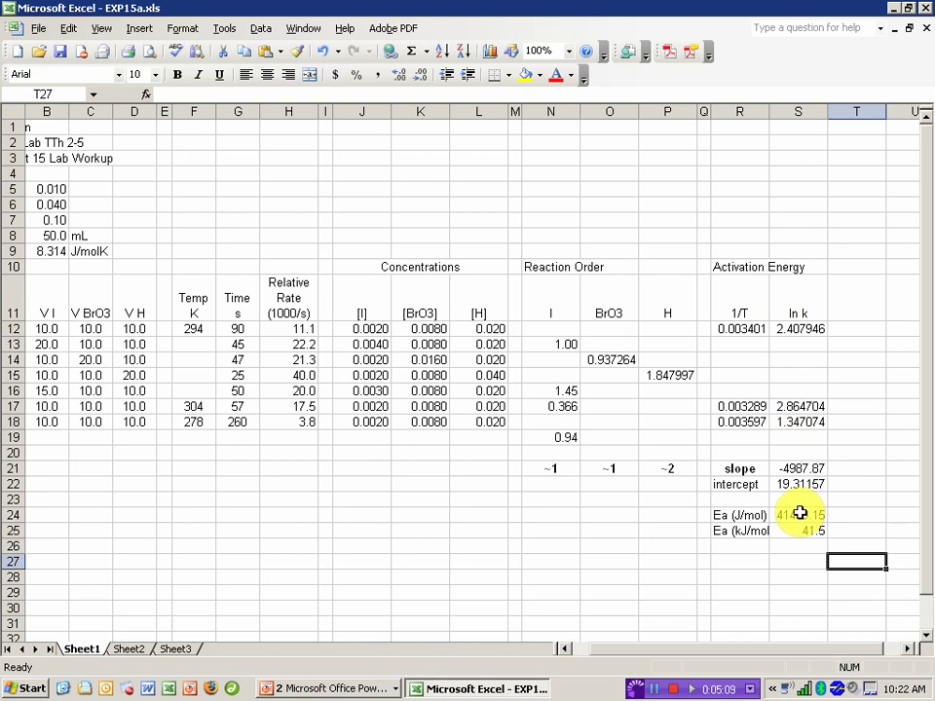
Head T11 'fit' and enter =$S$21*R12+$S$22 in T12
left_click(859, 309)
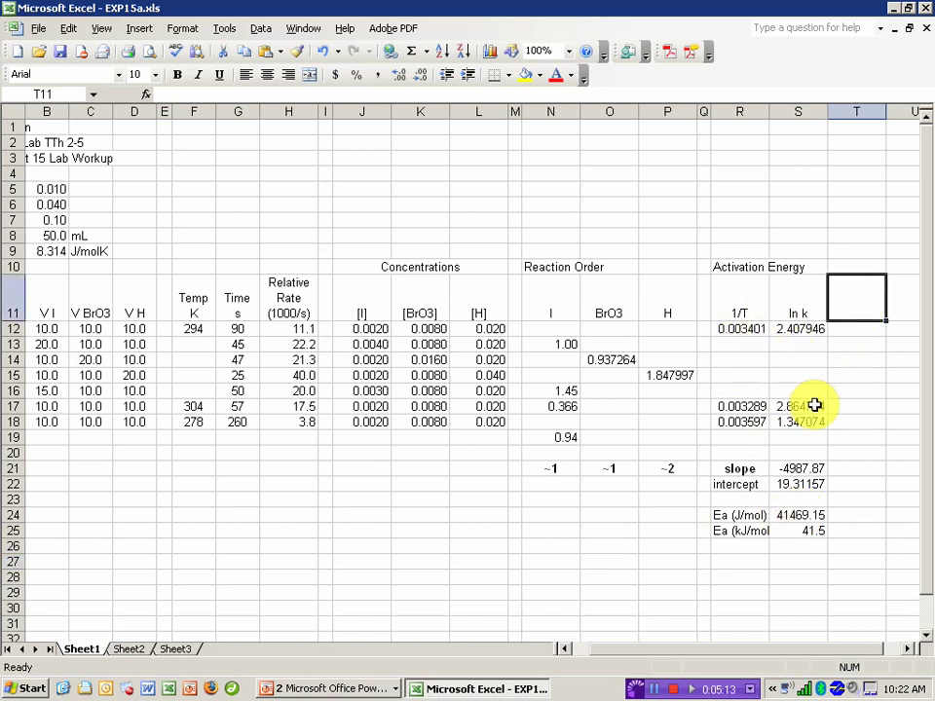
type("fit")
key("Return")
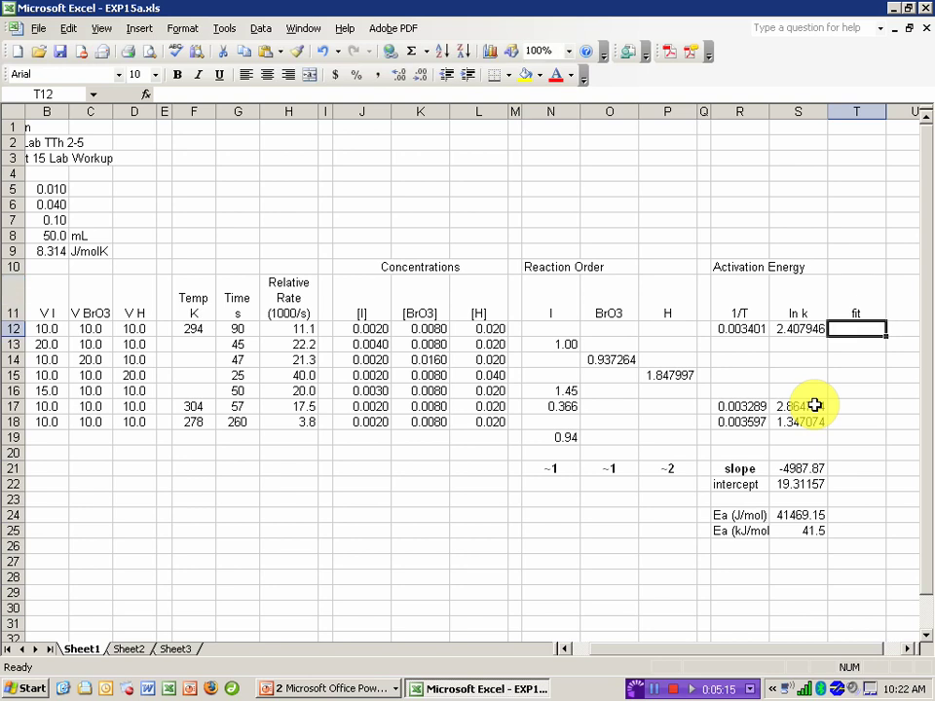
type("=")
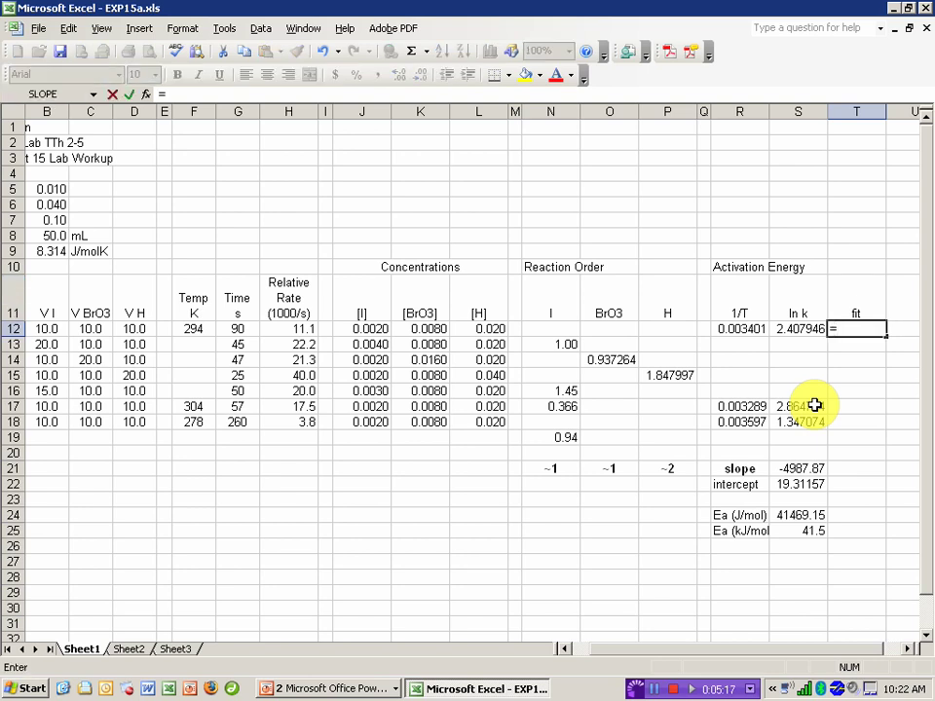
left_click(796, 470)
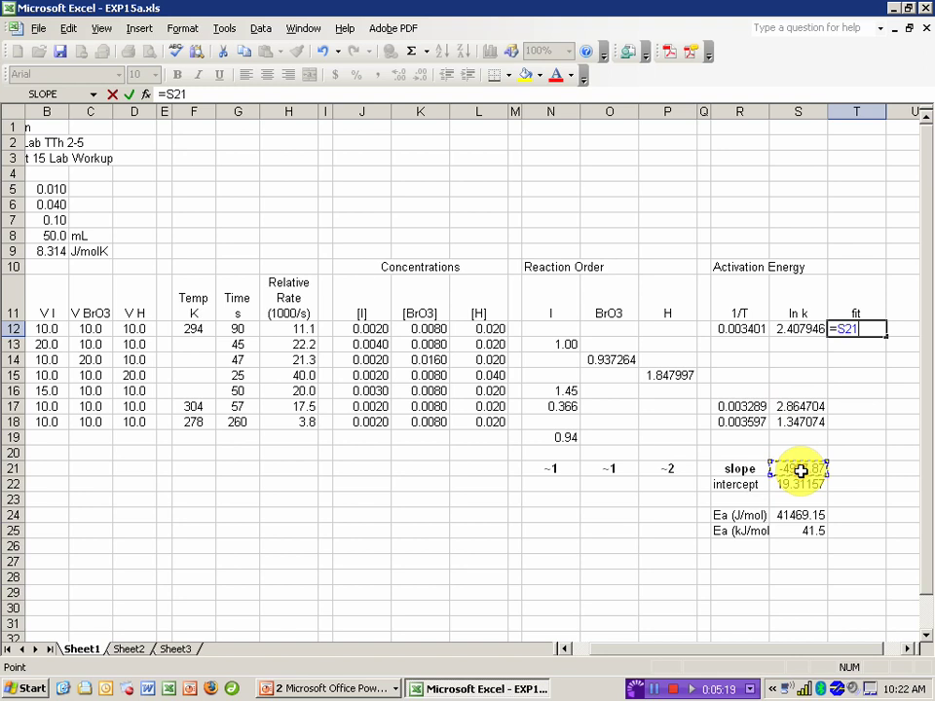
key("F4")
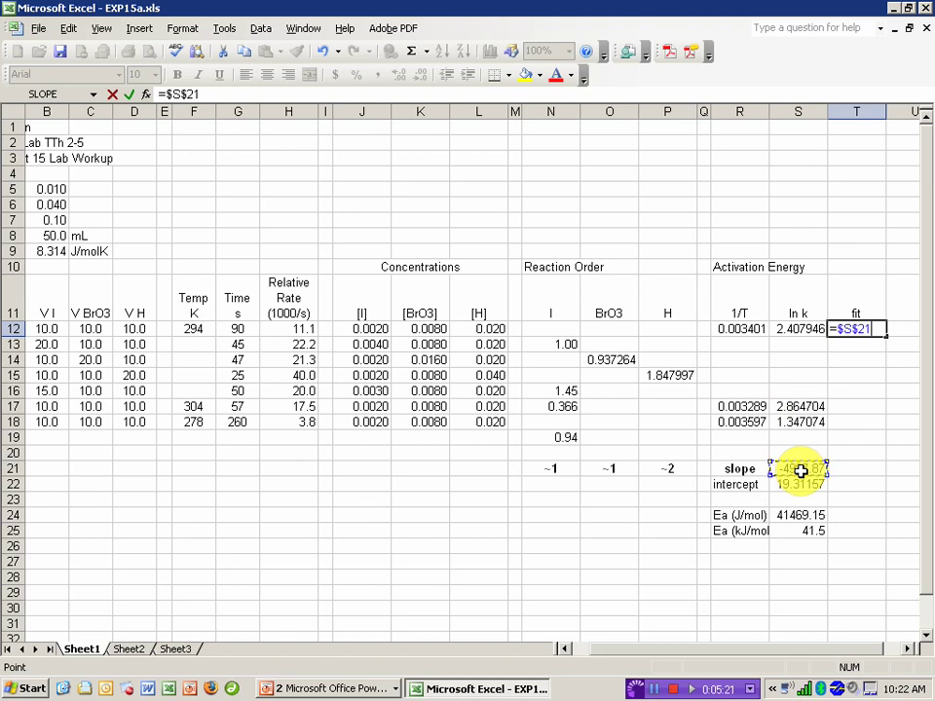
type("*")
left_click(743, 330)
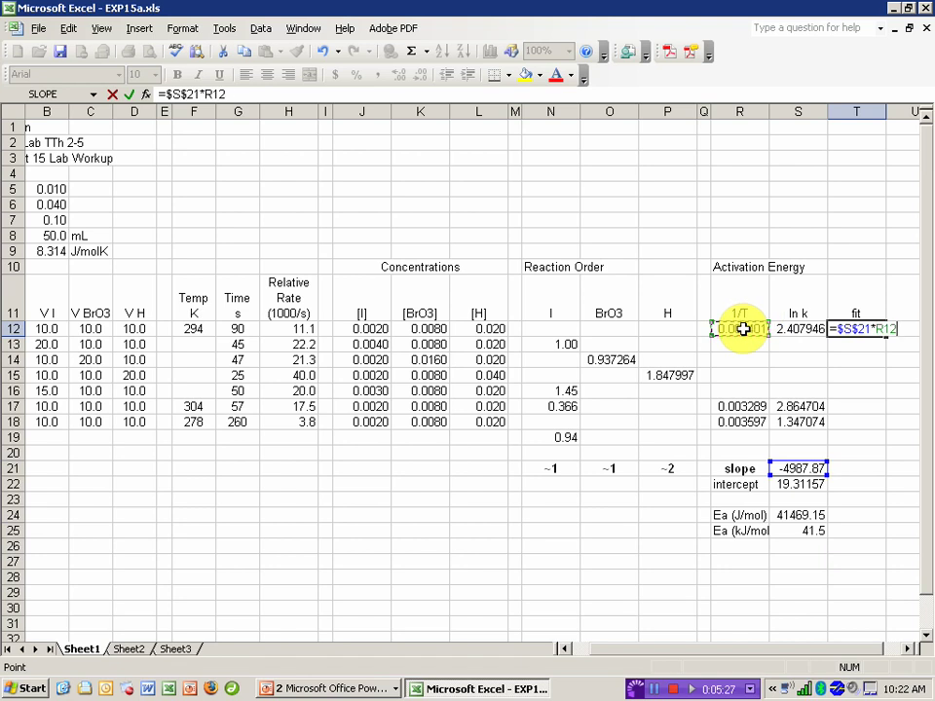
type("+")
left_click(815, 493)
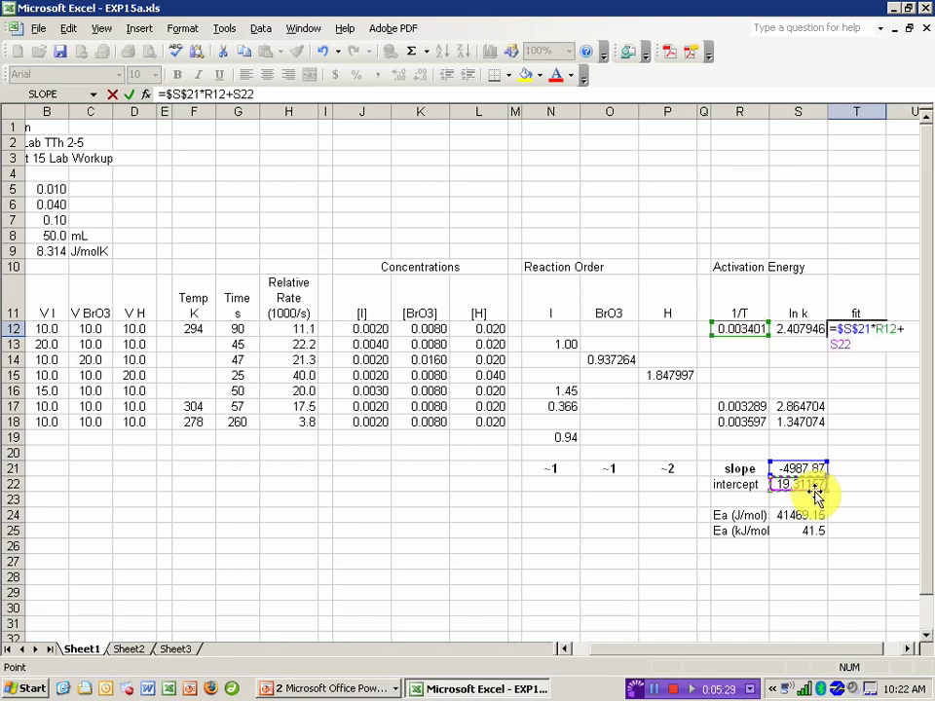
key("Return")
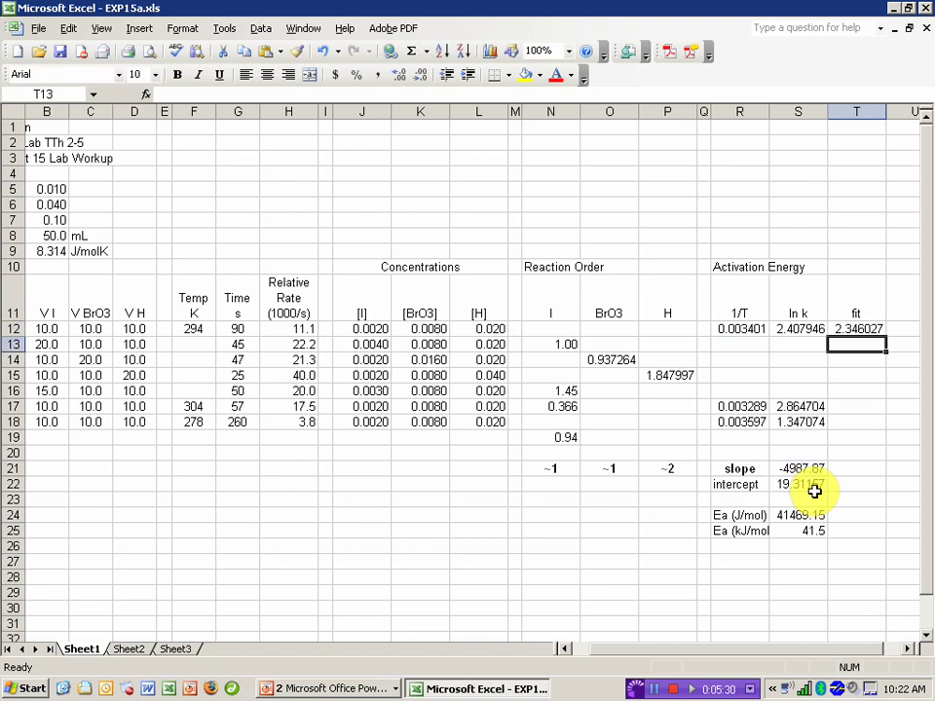
Fill the fit formula to T18, clear T13:T16, and select R11:T18
left_click(872, 330)
left_click_drag(885, 336, 890, 427)
left_click_drag(856, 343, 853, 386)
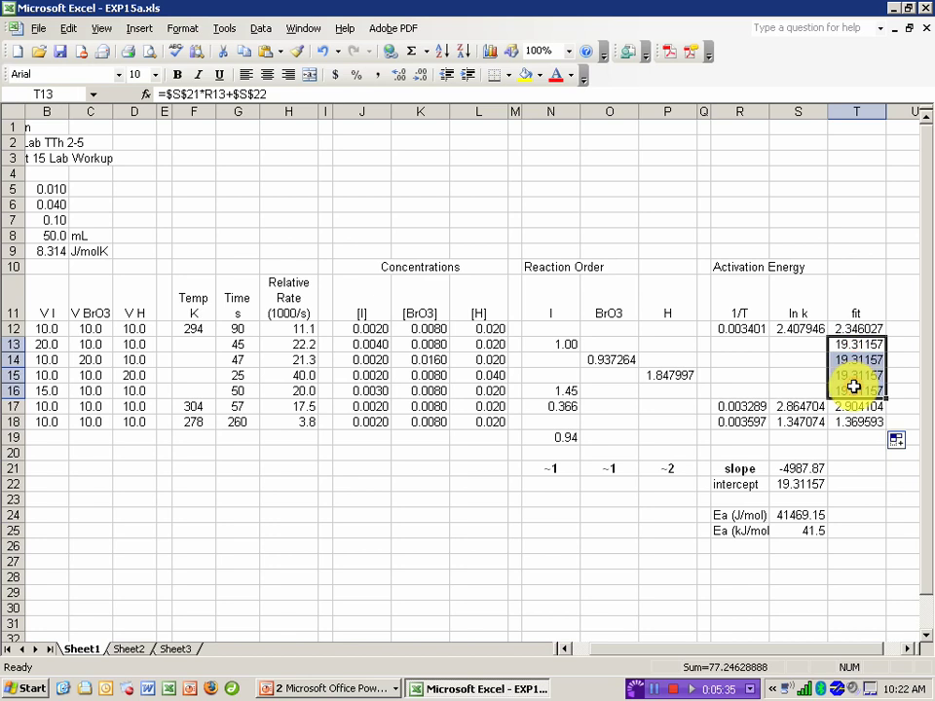
key("Delete")
left_click(857, 454)
left_click_drag(742, 317, 855, 417)
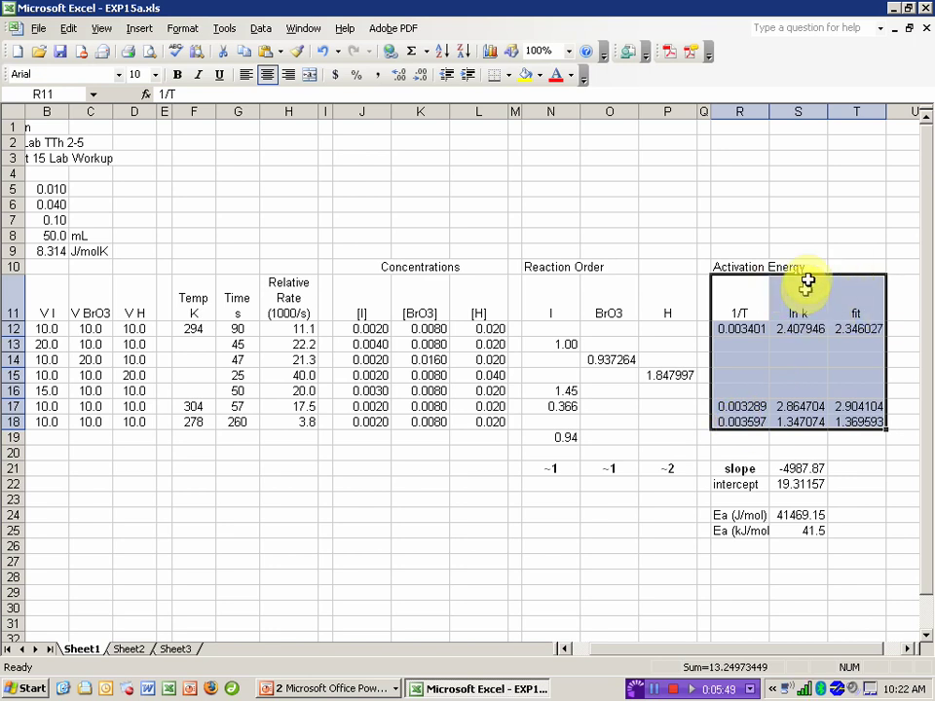
Start an XY scatter chart titled 'Experiment 15 Temperature Data' with axis labels 1/T and ln rate
left_click(494, 54)
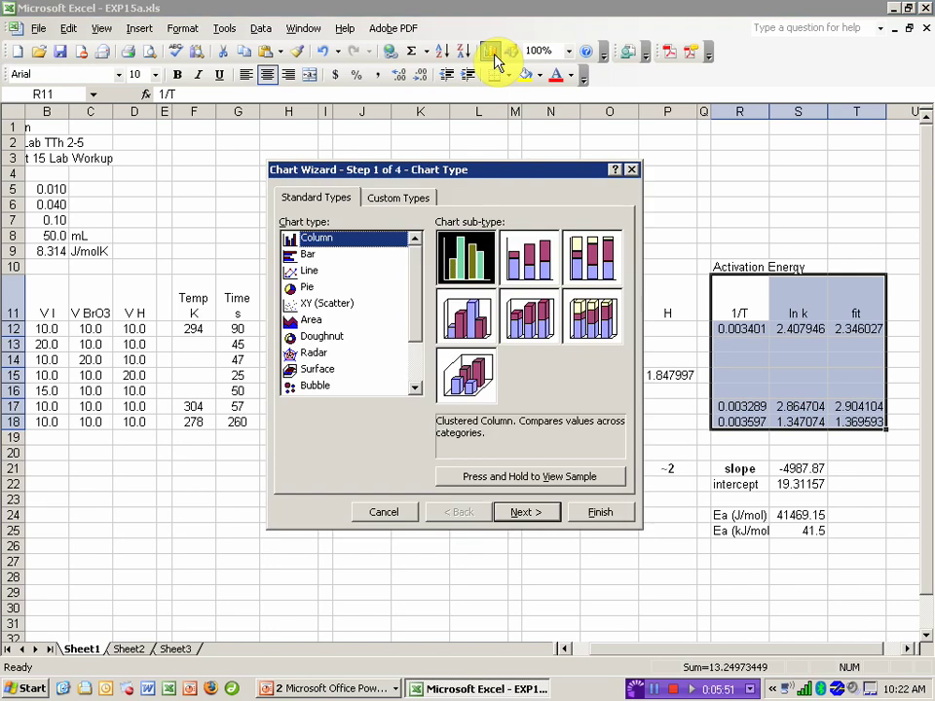
left_click(311, 304)
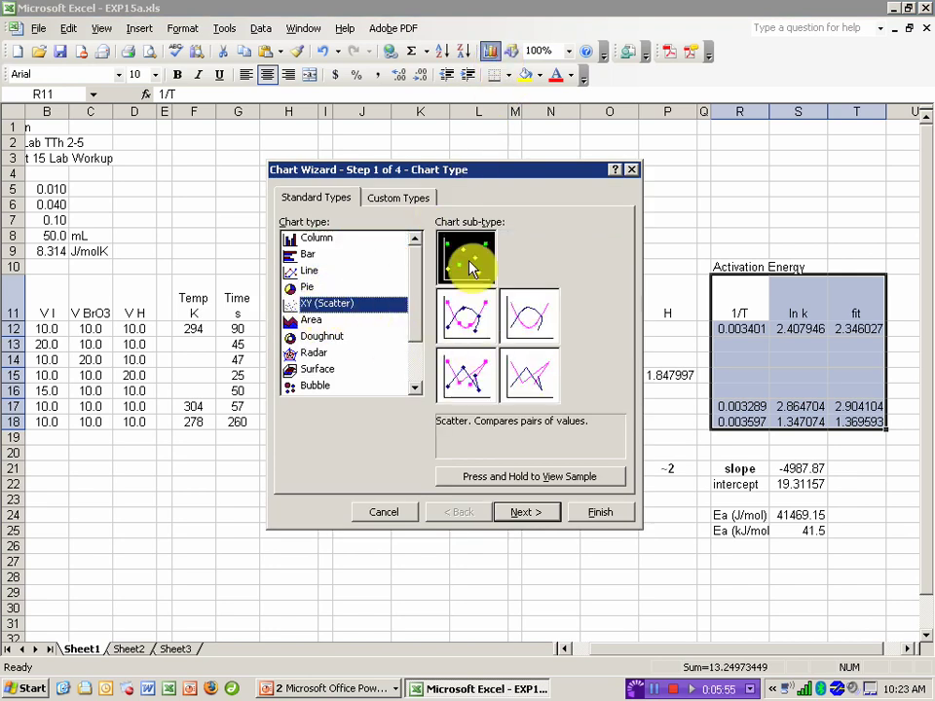
left_click(526, 512)
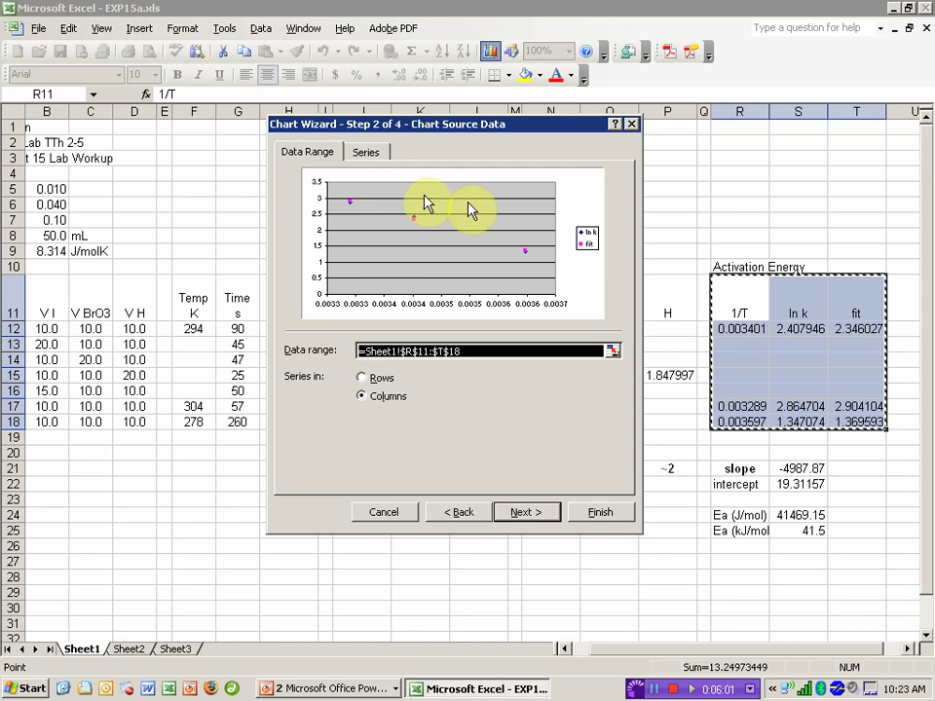
left_click(529, 514)
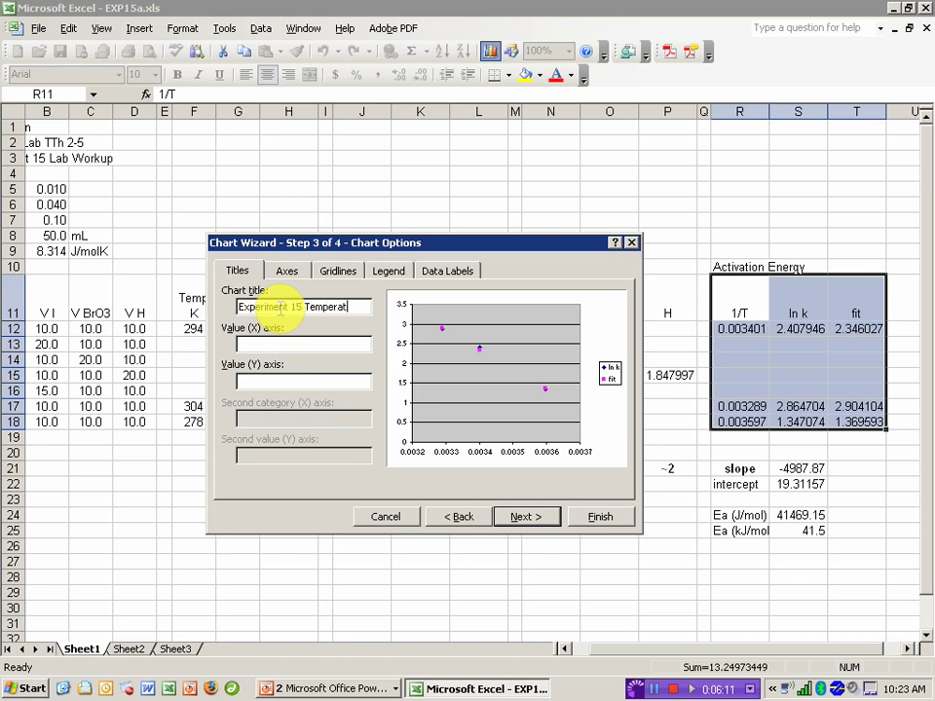
type("Data")
key("Tab")
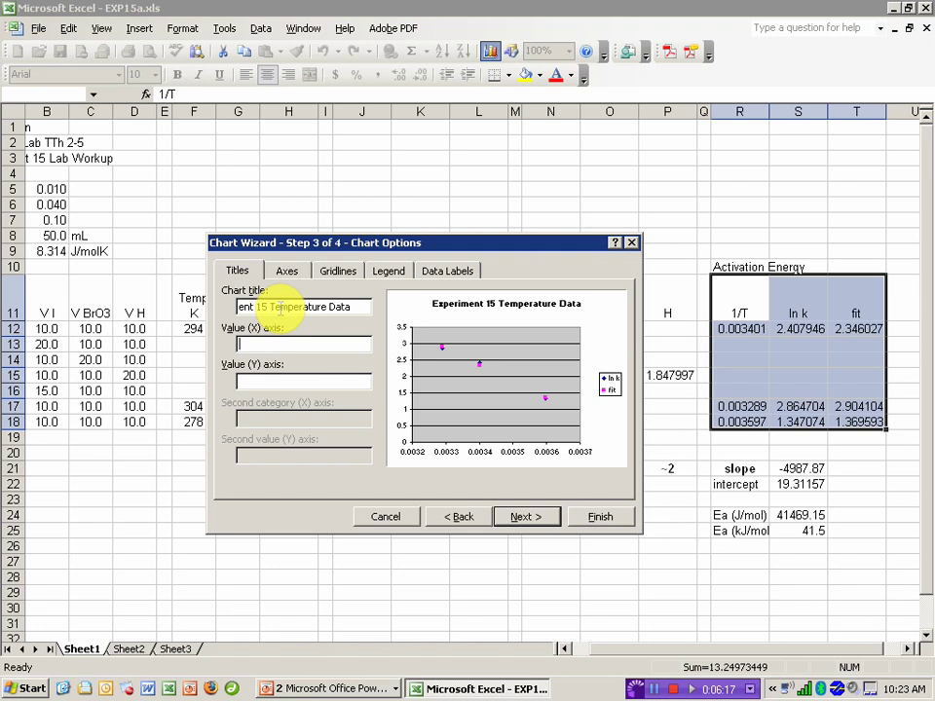
key("Tab")
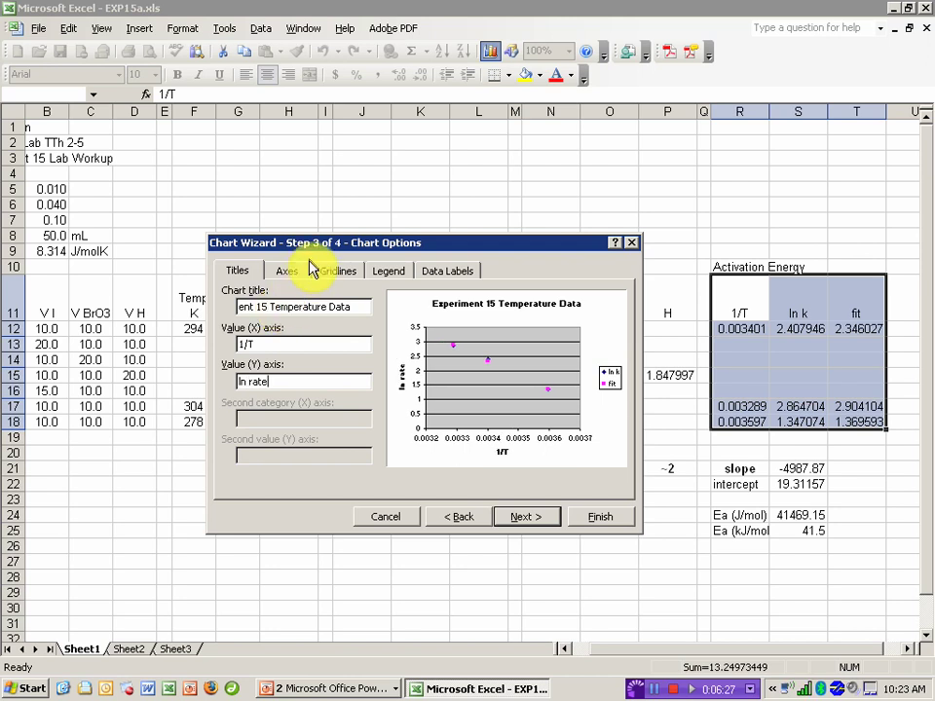
Remove the major gridlines and legend, and place the chart on a new sheet
left_click(290, 271)
left_click(336, 274)
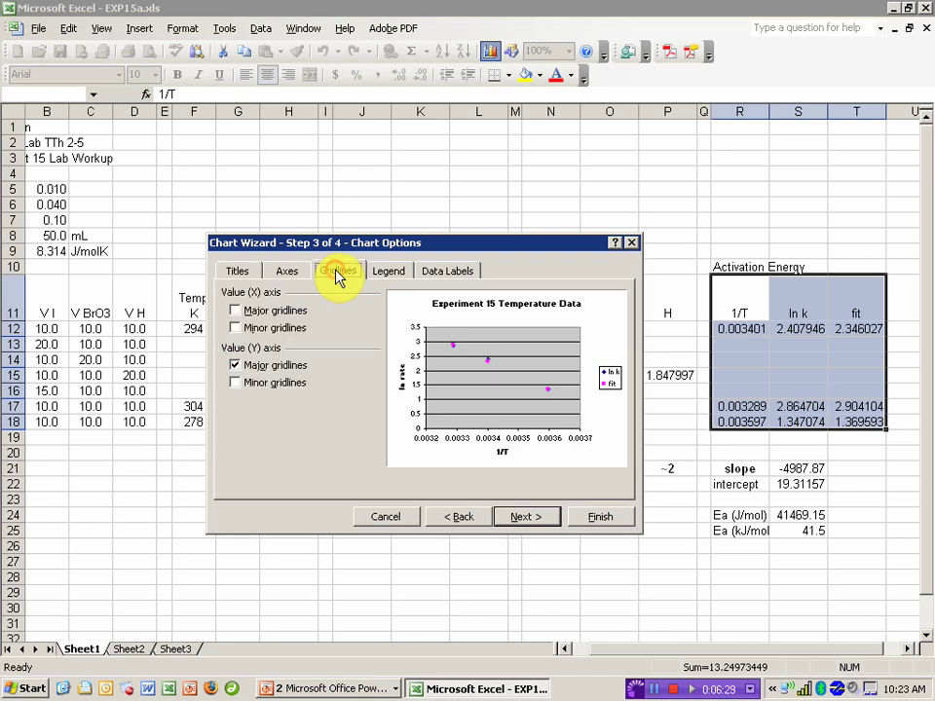
left_click(234, 366)
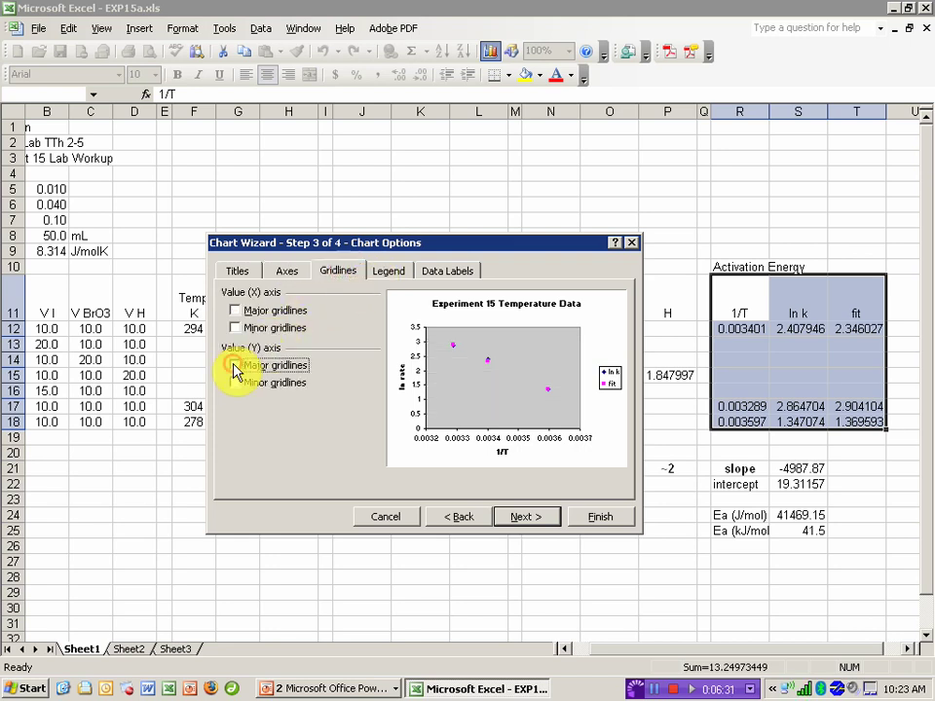
left_click(388, 273)
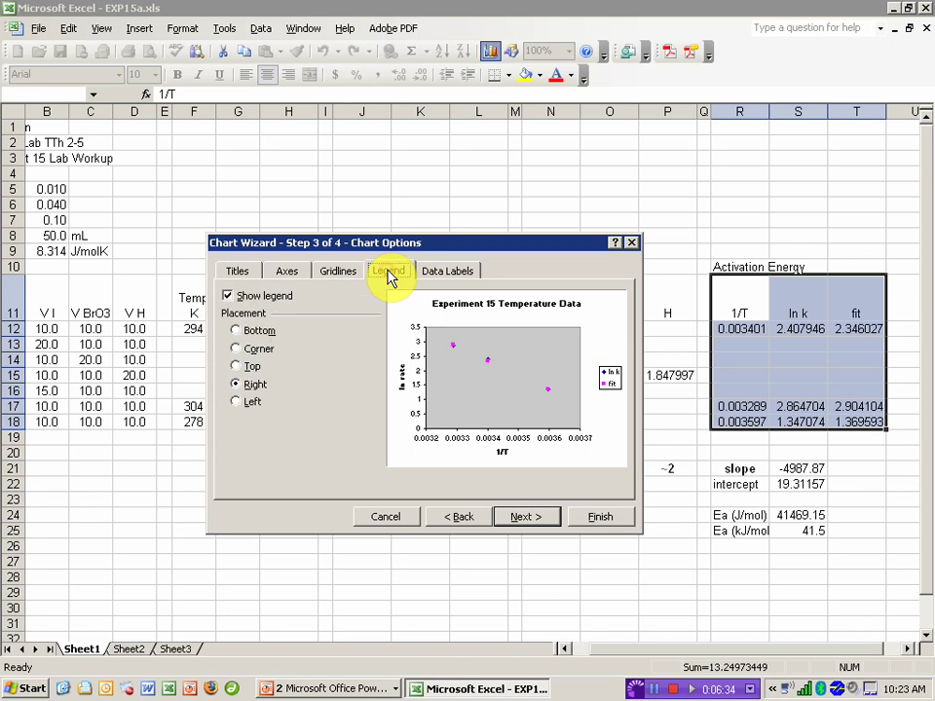
left_click(228, 297)
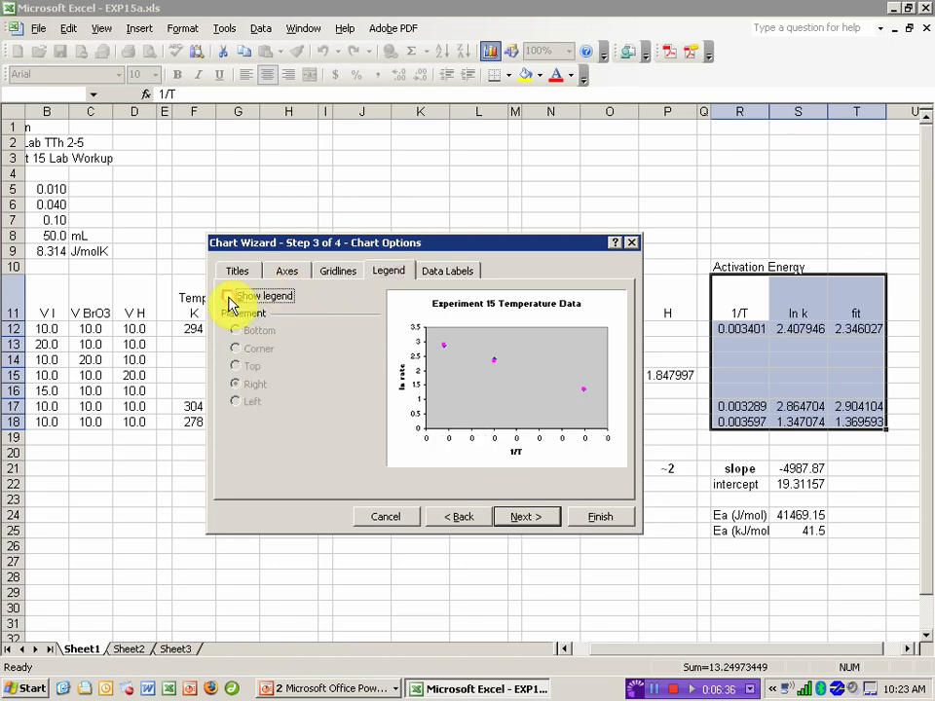
left_click(539, 518)
left_click(351, 426)
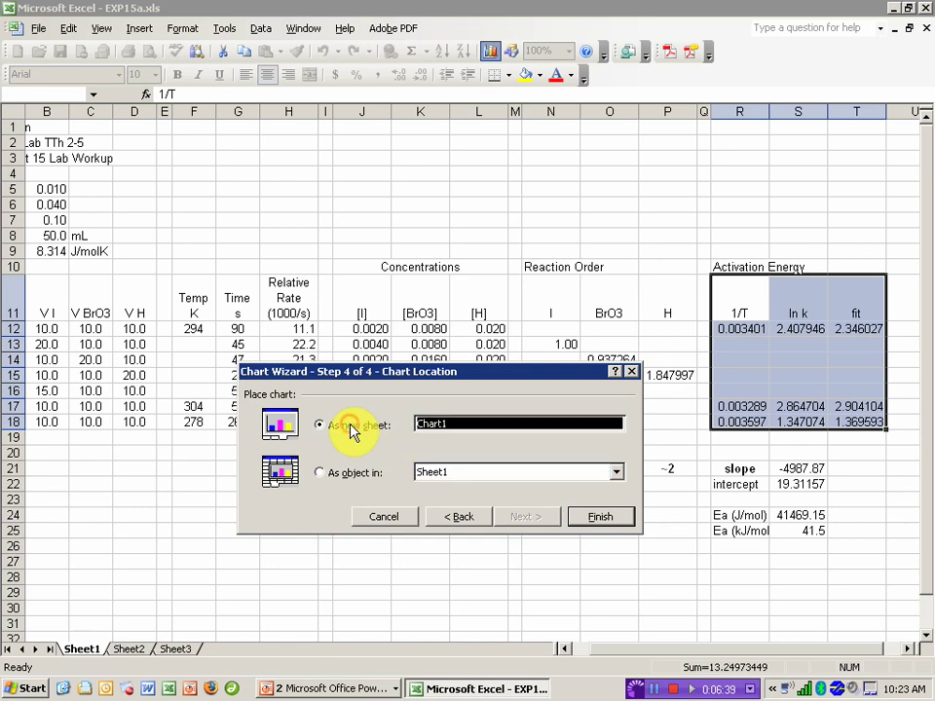
left_click(602, 523)
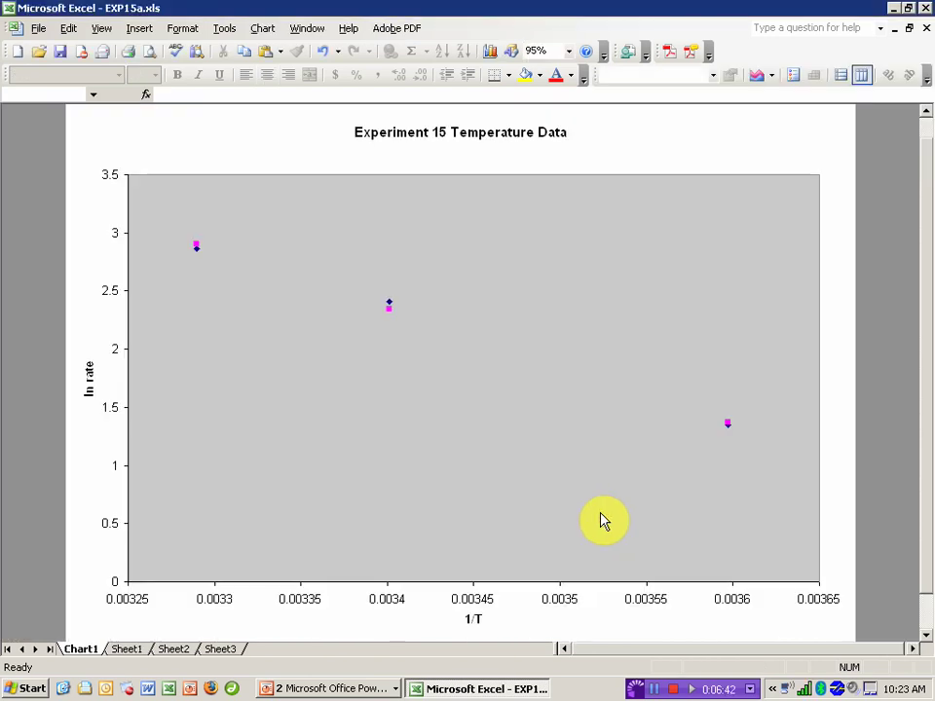
Format the fit series as a dark blue line without markers, then return to Sheet1
left_click(750, 252)
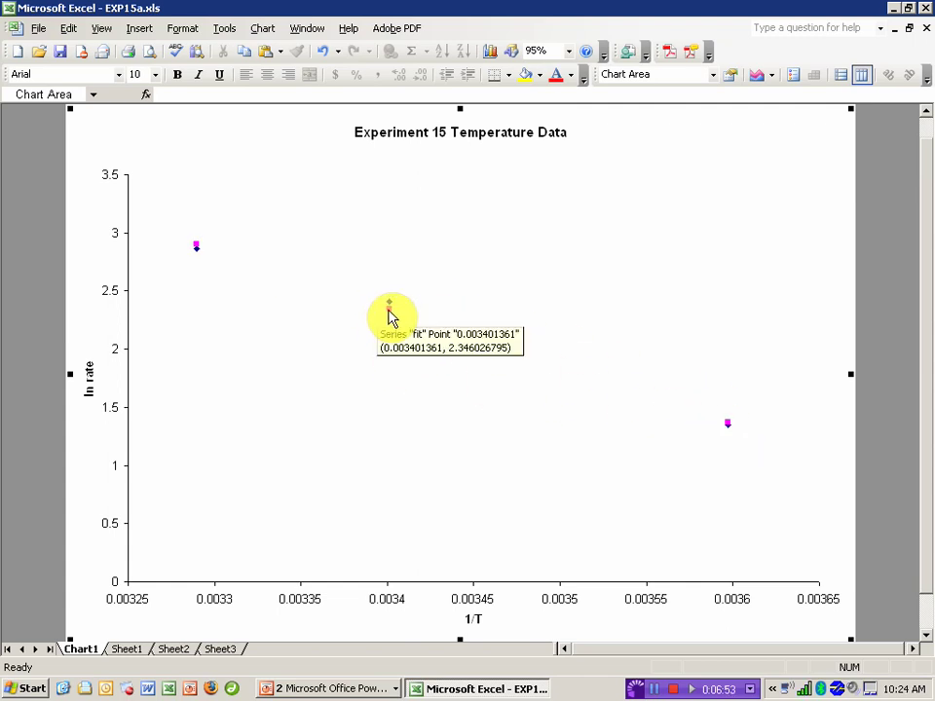
double_click(390, 309)
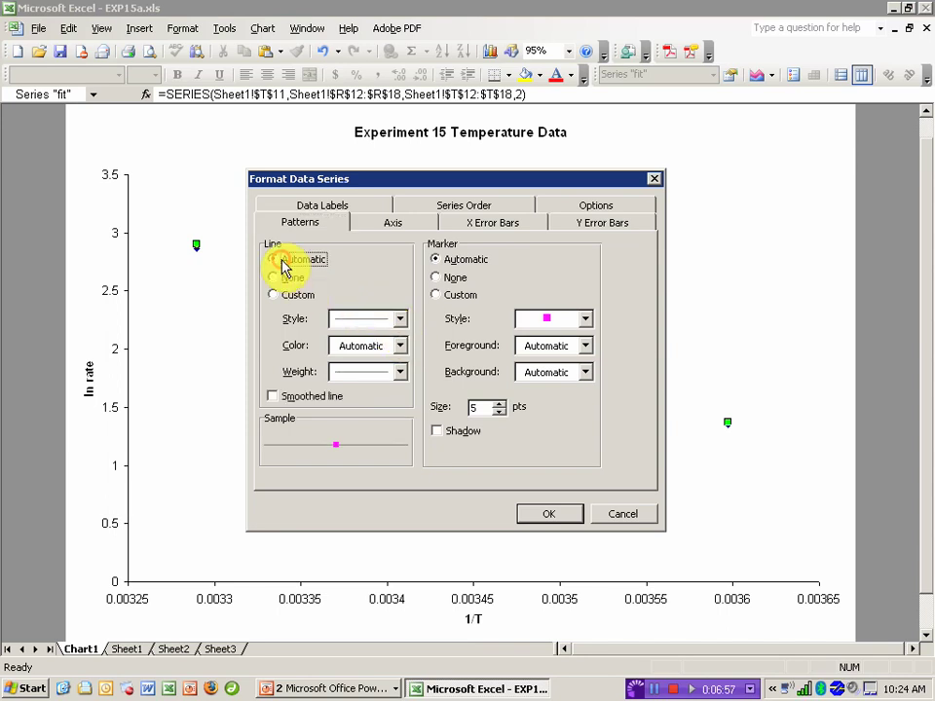
left_click(394, 347)
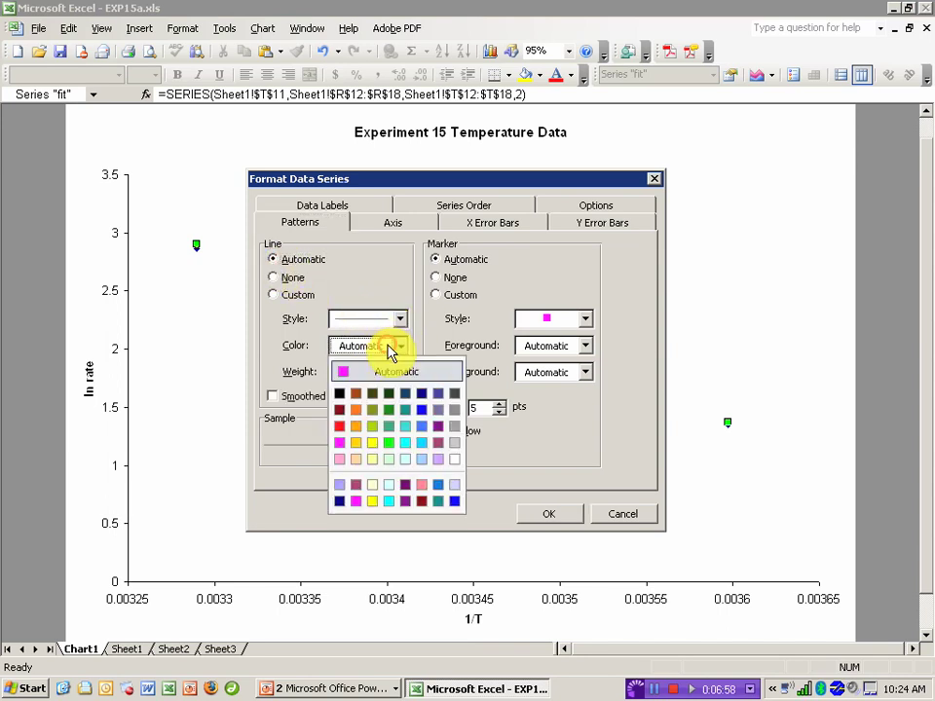
left_click(424, 399)
left_click(436, 278)
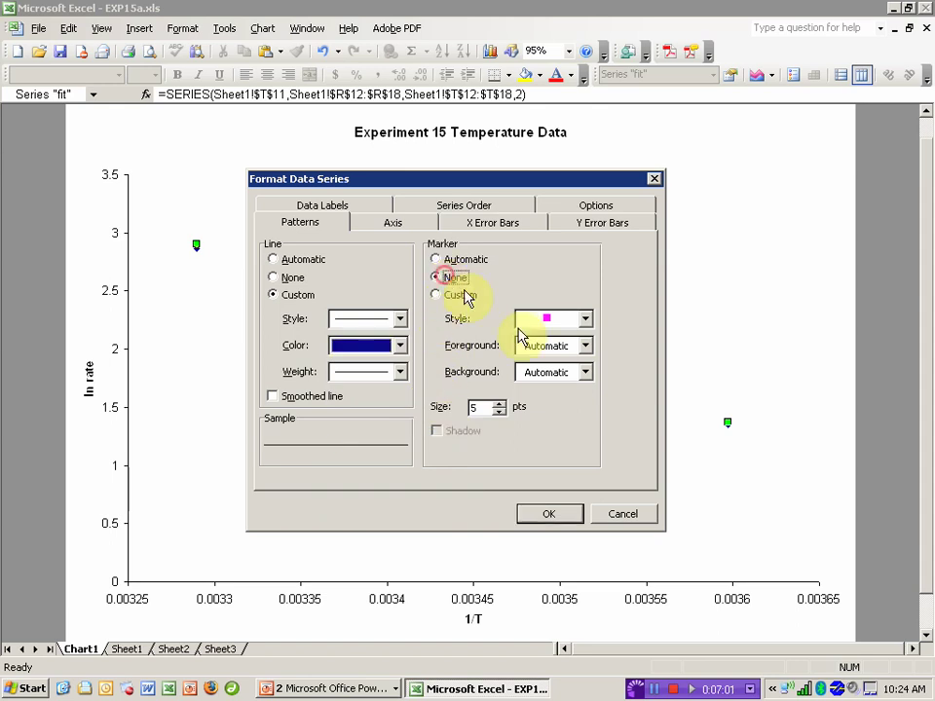
left_click(548, 513)
left_click(599, 475)
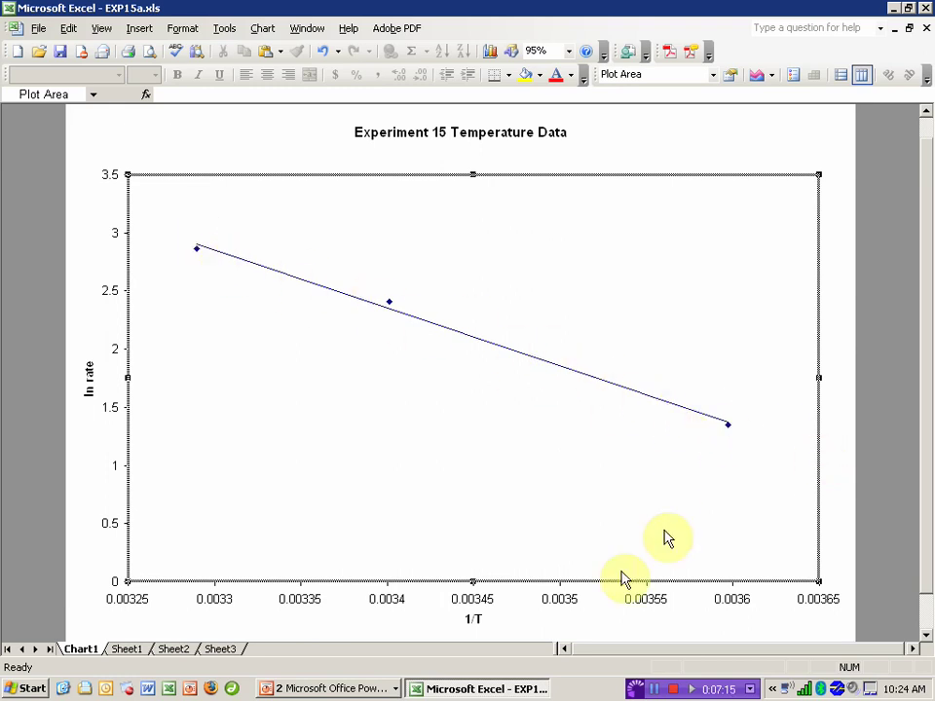
left_click(138, 651)
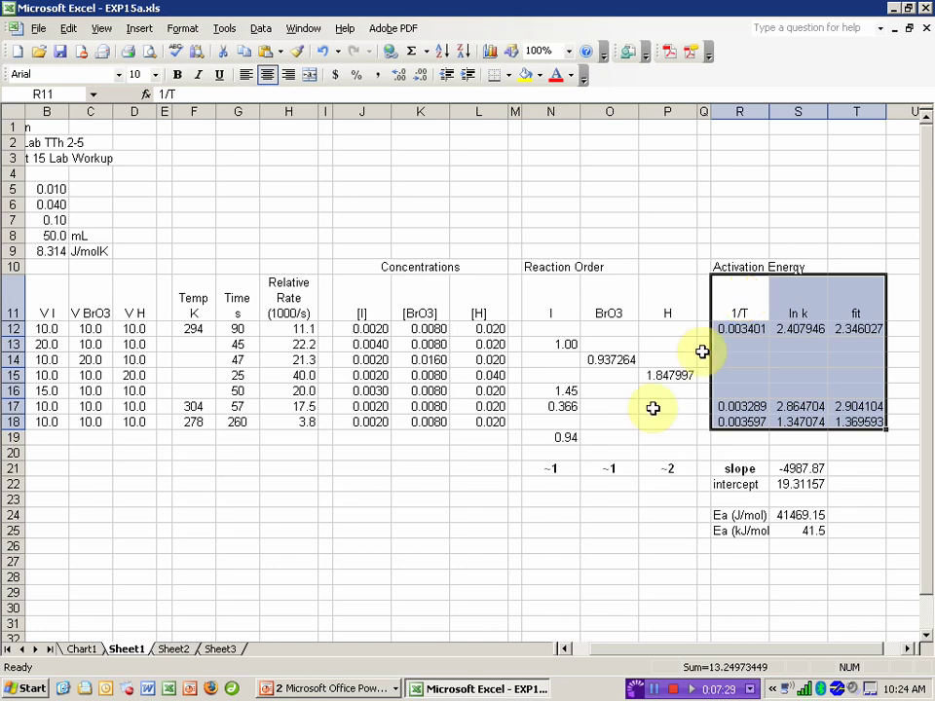
left_click(672, 688)
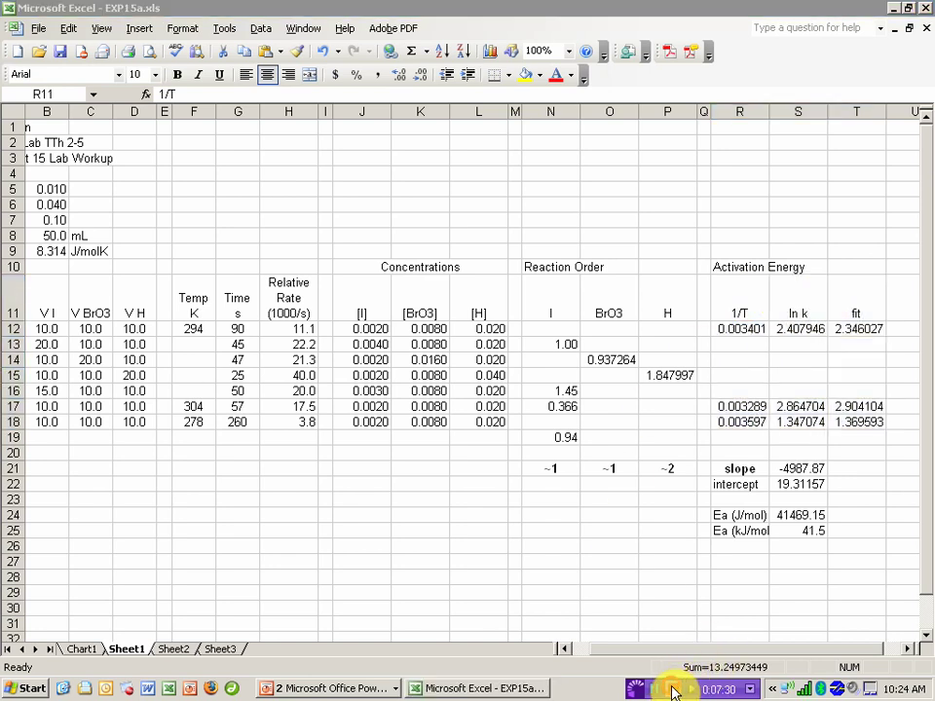